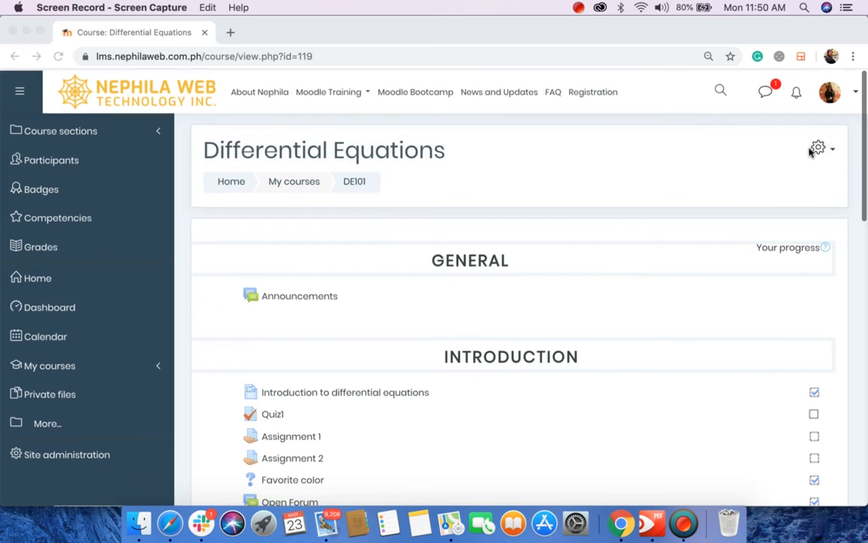
Step: Turn on editing for the Differential Equations course and start adding an activity or resource to Topic 2
left_click(821, 150)
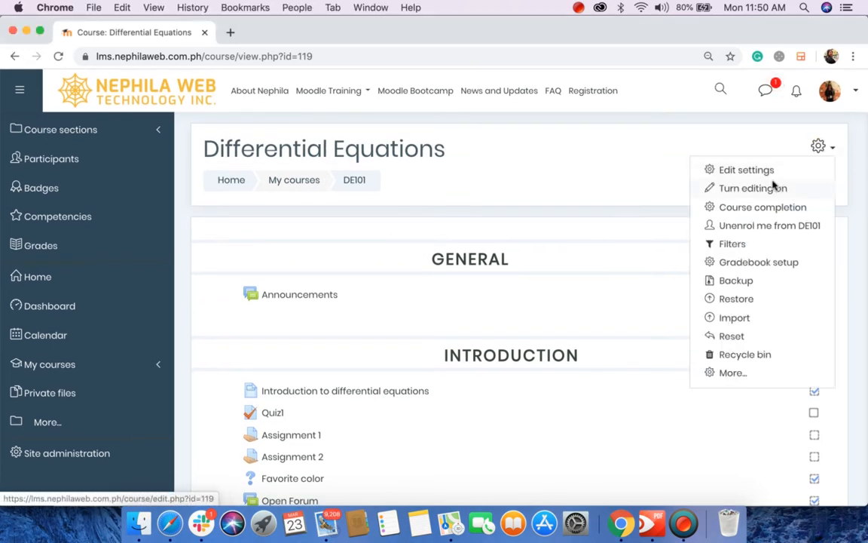
left_click(763, 194)
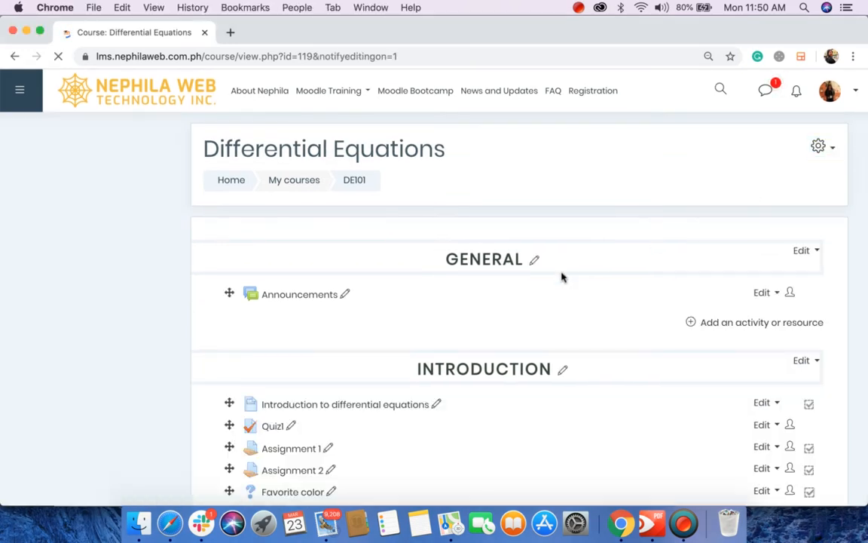
scroll(561, 278, "down", 10)
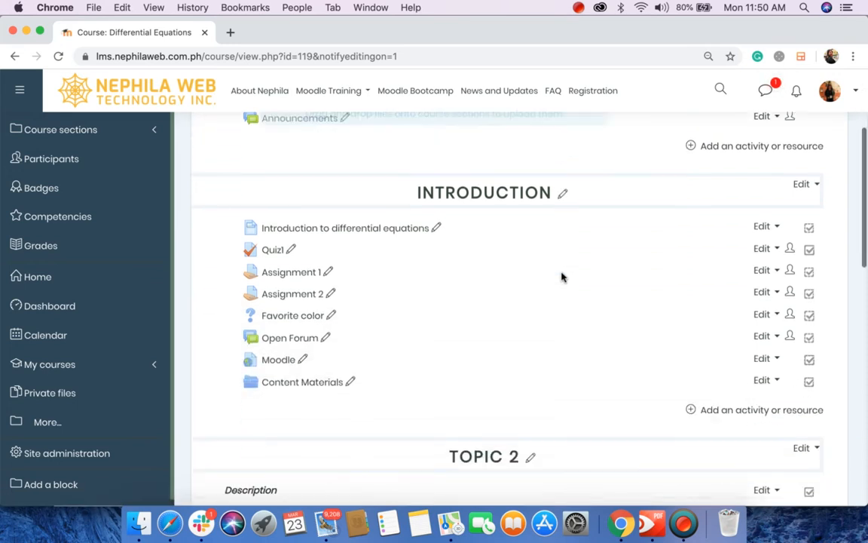
scroll(561, 277, "down", 8)
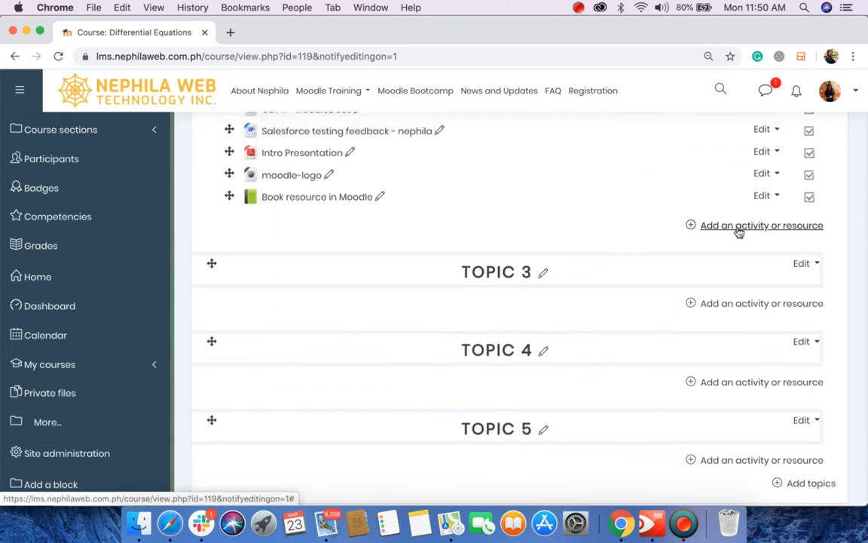
left_click(737, 227)
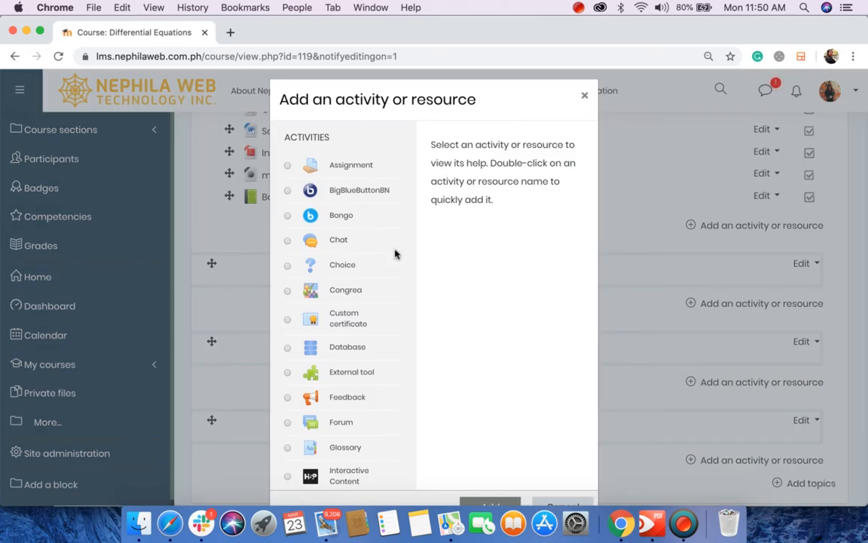
Step: Choose Quiz as the activity type and add it to Topic 2
scroll(395, 254, "down", 2)
scroll(395, 254, "up", 1)
scroll(395, 254, "down", 3)
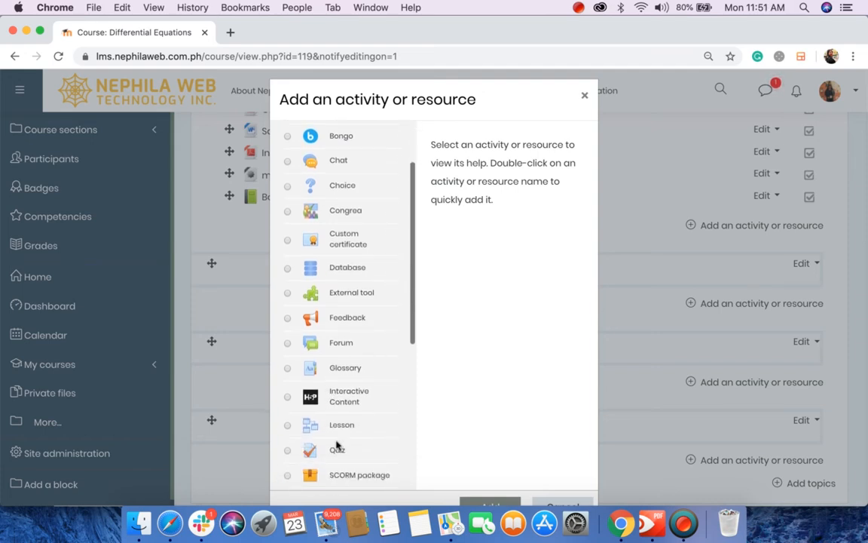
left_click(309, 451)
scroll(434, 439, "down", 3)
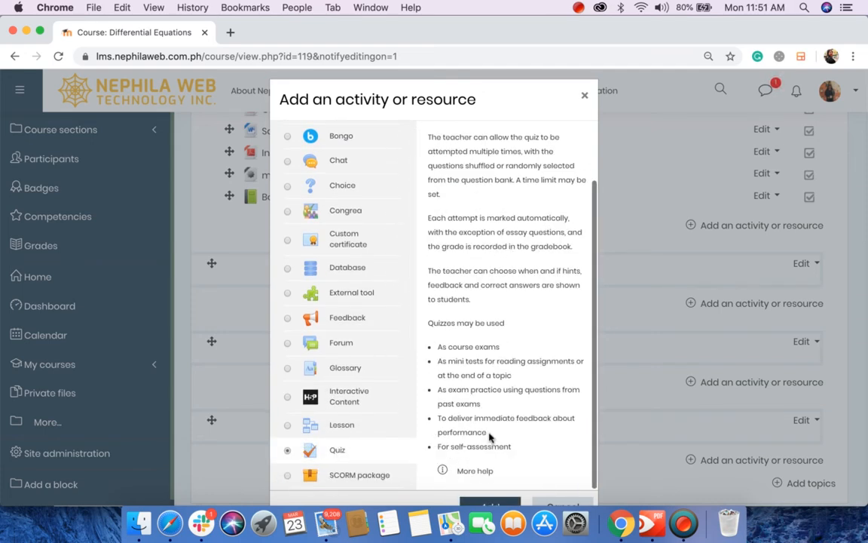
scroll(453, 437, "down", 5)
left_click(490, 262)
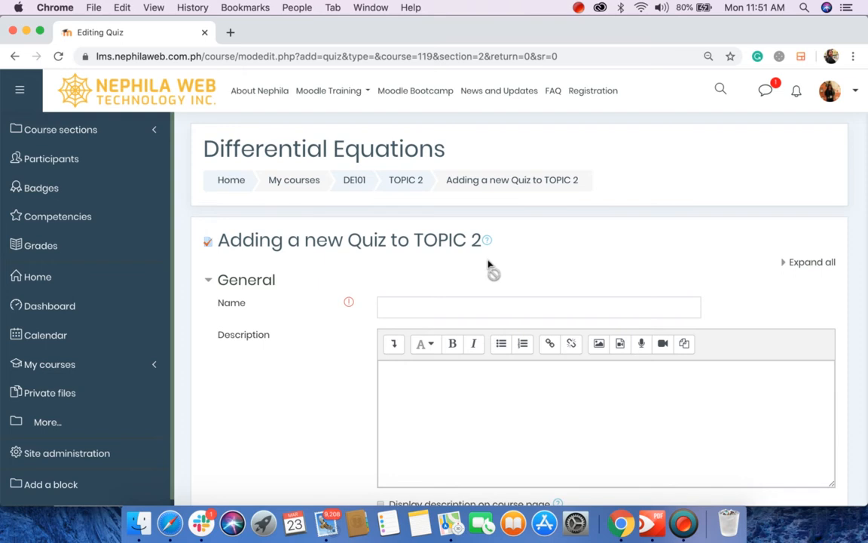
Step: Collapse the navigation sidebar and name the new quiz "Quiz 3"
left_click(20, 89)
left_click(338, 307)
type("Quiz 3")
Step: Enter the quiz description "Instructions: Please read that questions carefully and select/ type the correct answer."
left_click(337, 401)
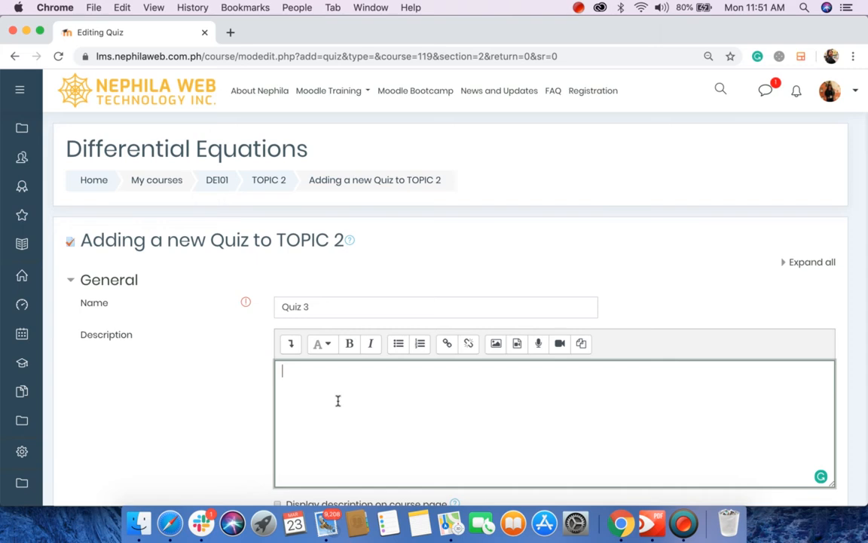
type("Instructions: Please ")
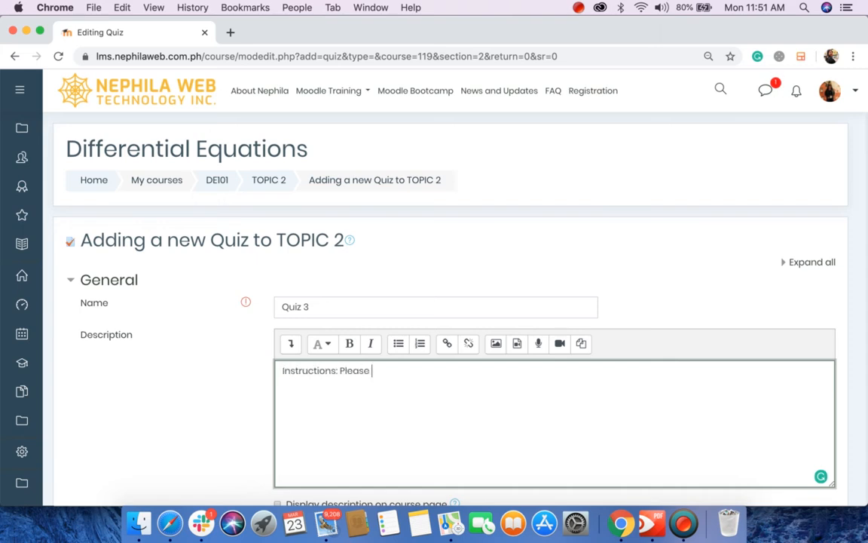
type("read that que")
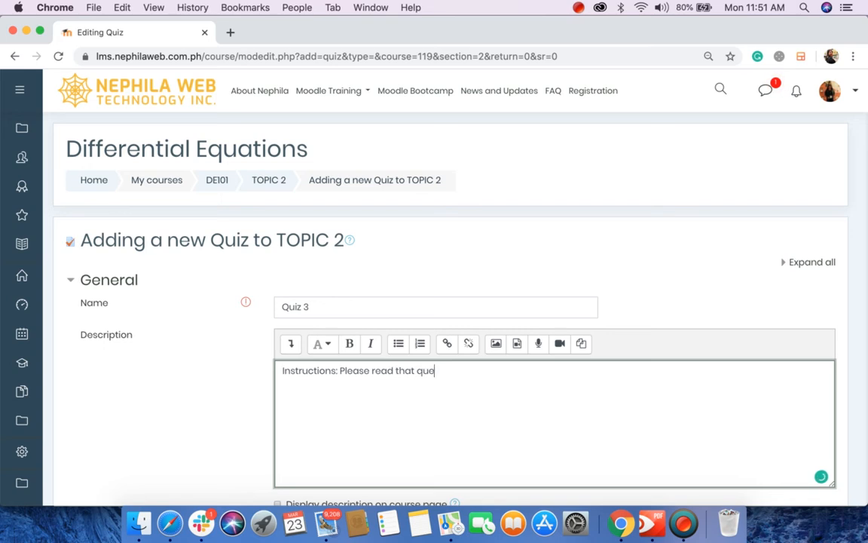
type("stions carefully and select ty")
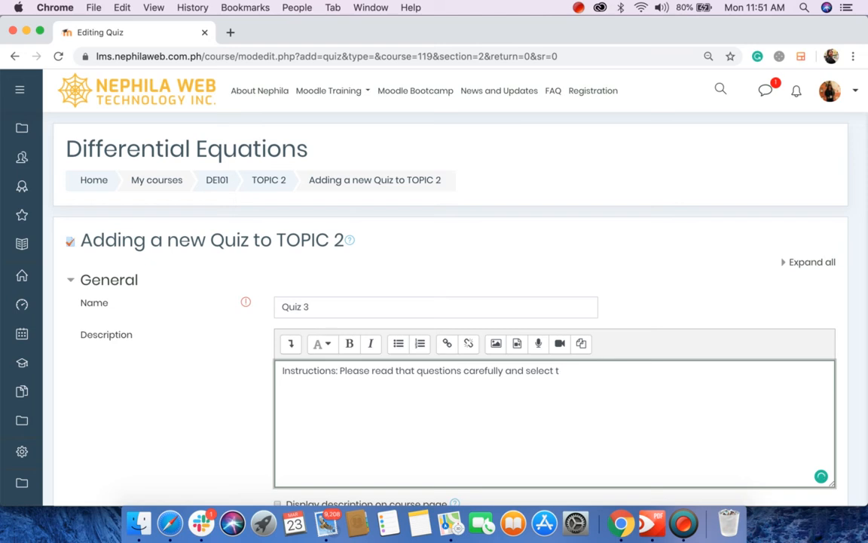
key("BackSpace")
type("/ type the correct ")
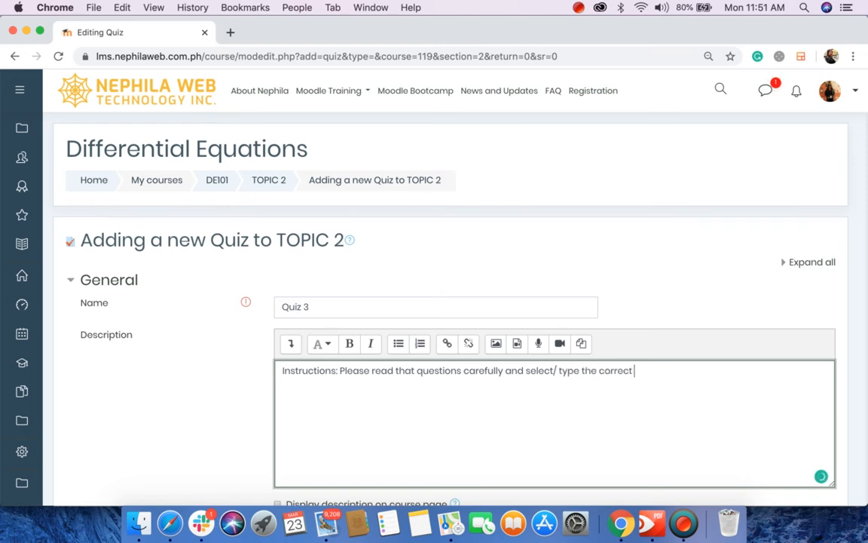
type("answer.")
Step: Expand all sections of the quiz settings form
scroll(703, 248, "down", 3)
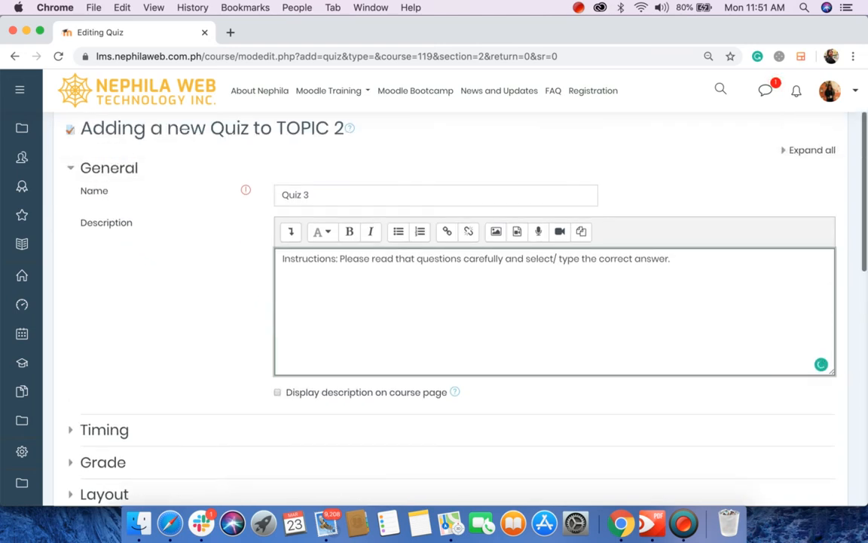
scroll(703, 248, "up", 2)
left_click(792, 210)
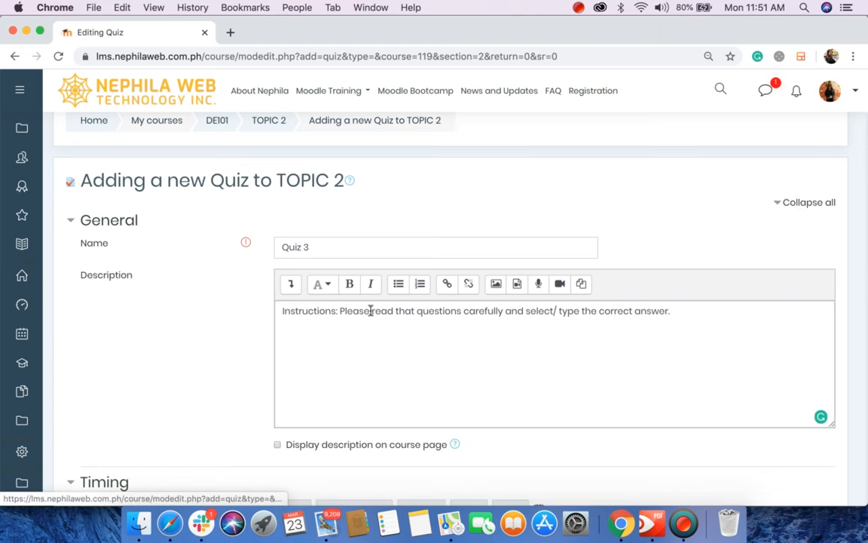
scroll(370, 310, "down", 5)
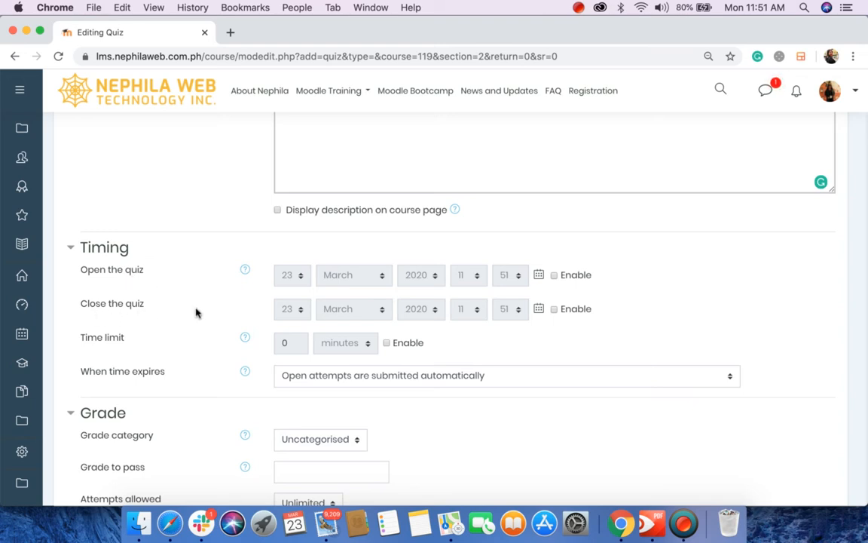
left_click(555, 276)
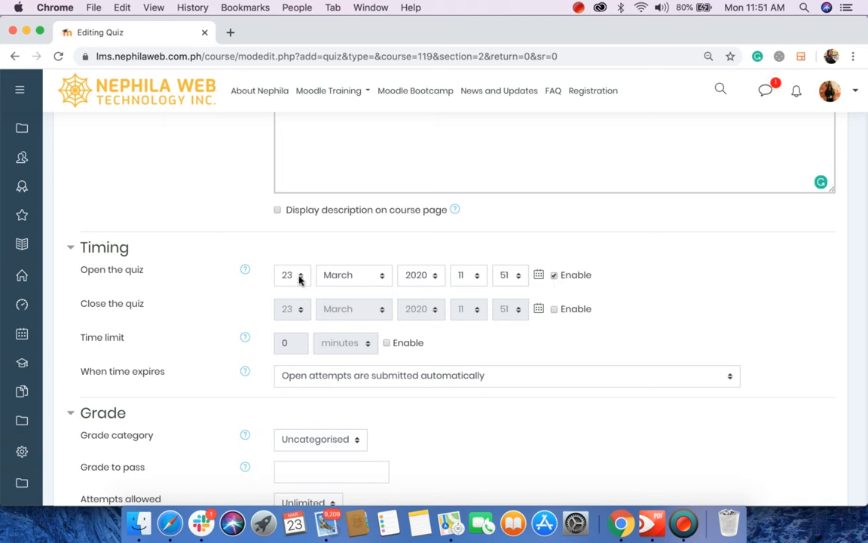
left_click(555, 276)
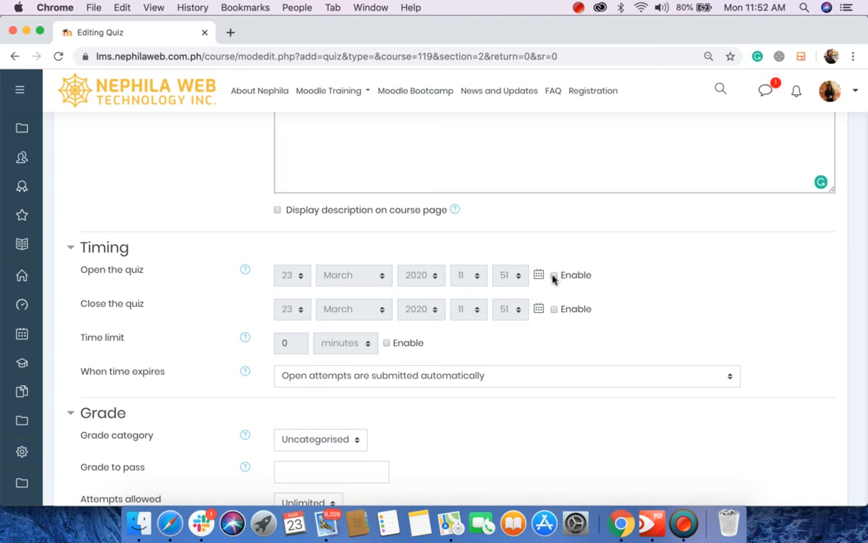
Step: Enable the quiz's time limit and set it to 10 minutes
scroll(327, 318, "down", 1)
scroll(327, 318, "down", 2)
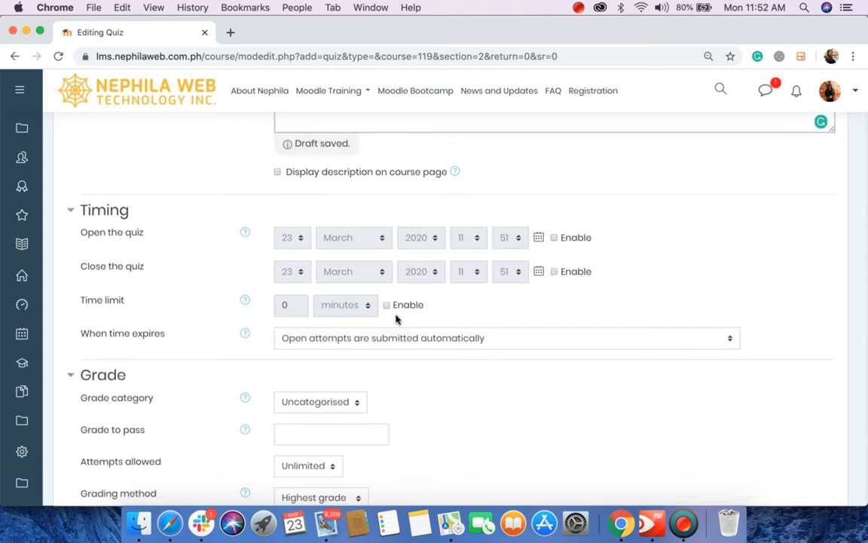
left_click(387, 305)
left_click(294, 305)
double_click(291, 307)
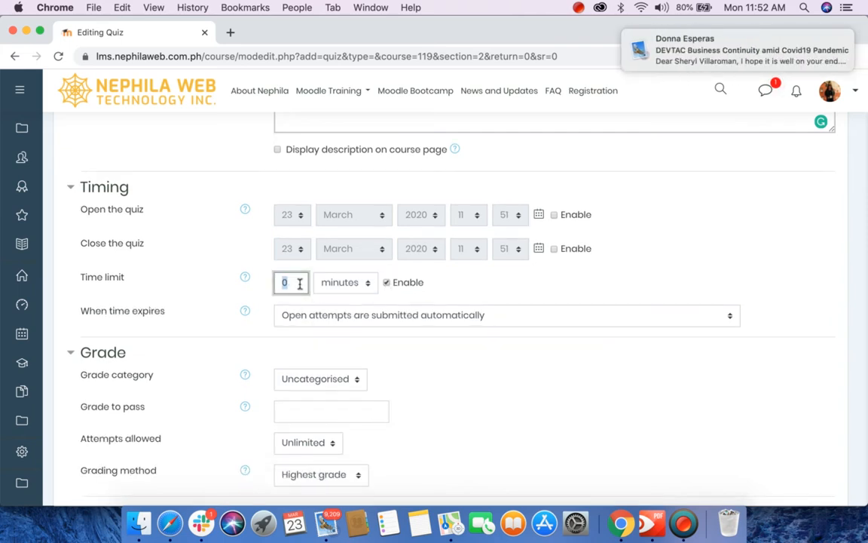
left_click(349, 285)
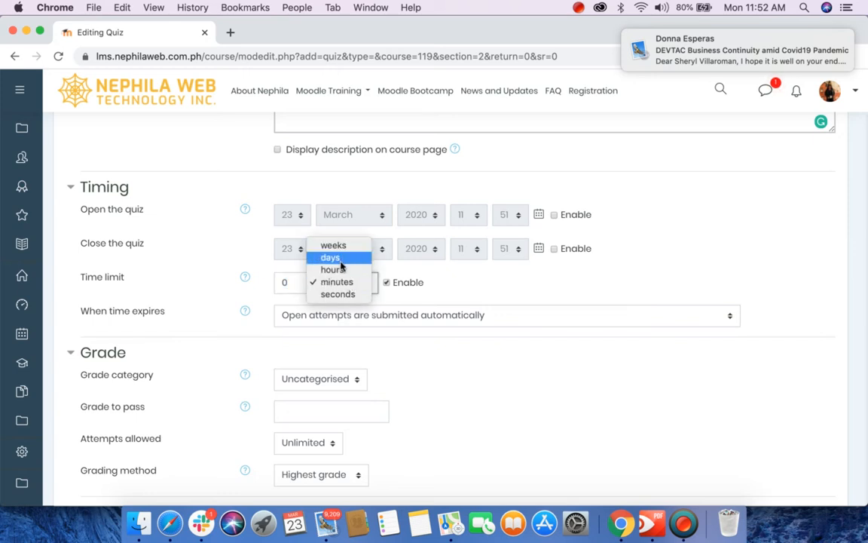
left_click(529, 292)
left_click(283, 284)
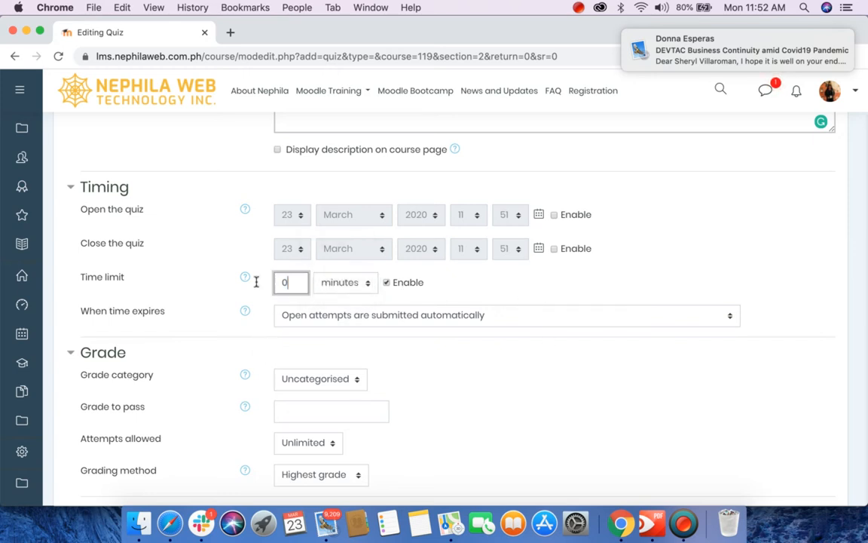
key("BackSpace")
type("1")
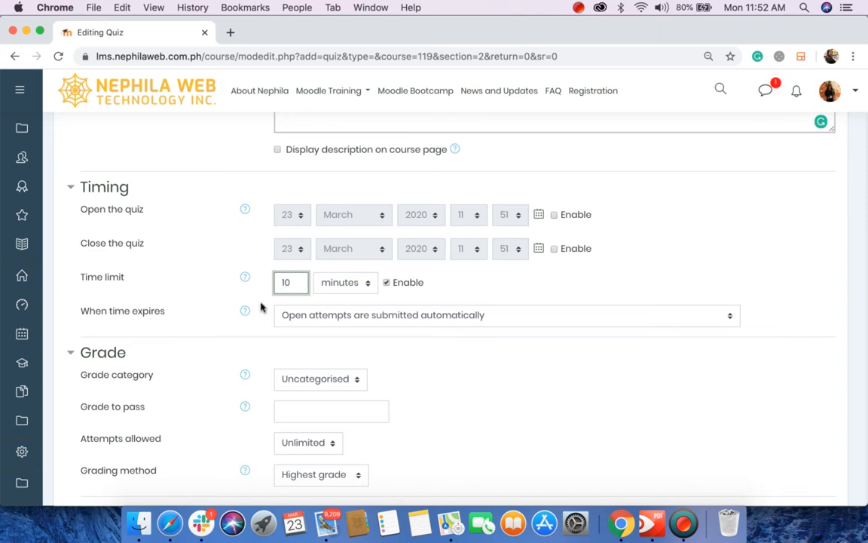
Step: Try the grace period option for when time expires, and restore automatic submission of open attempts
left_click(334, 321)
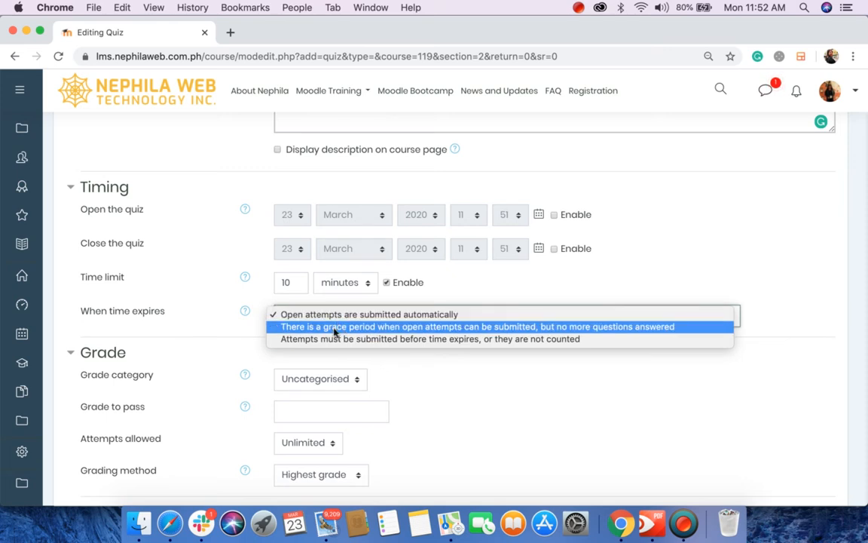
left_click(334, 328)
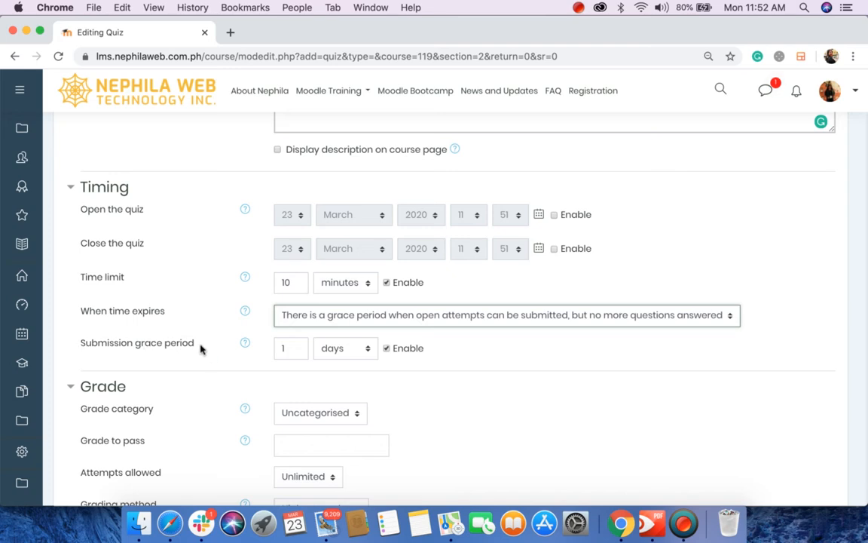
left_click(348, 349)
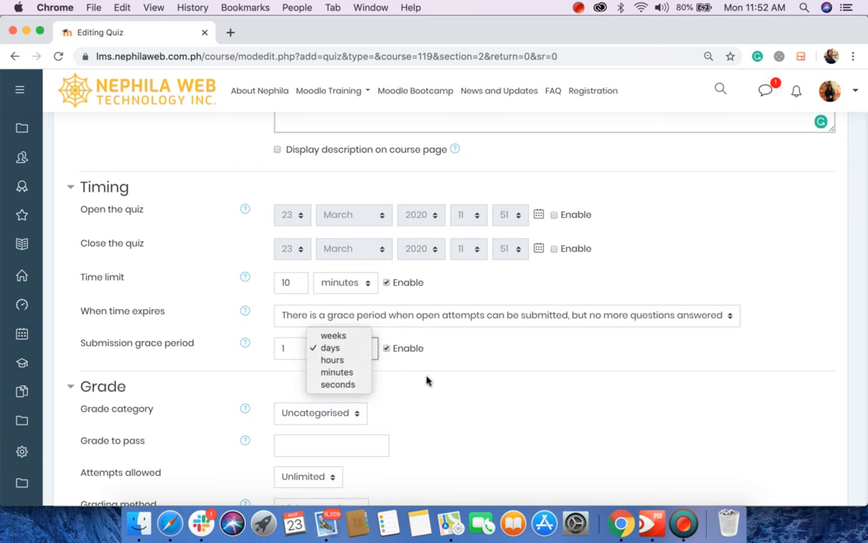
left_click(550, 318)
left_click(364, 317)
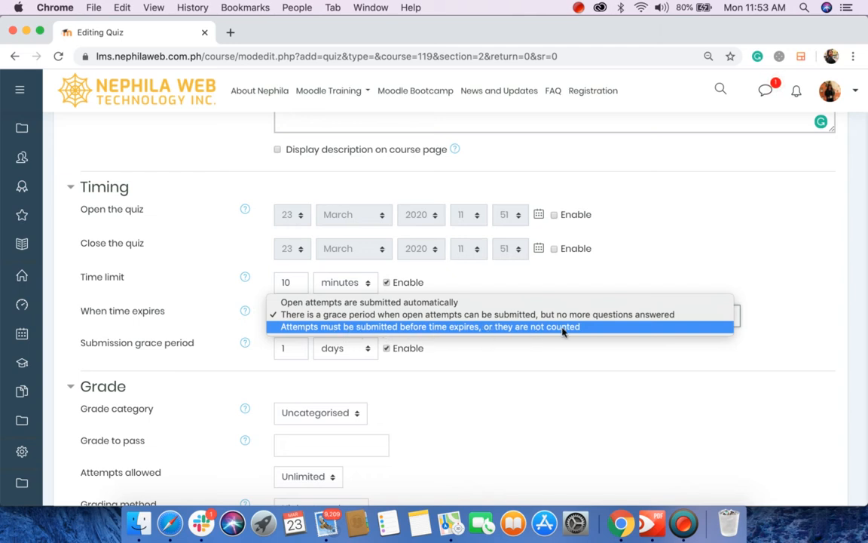
left_click(331, 304)
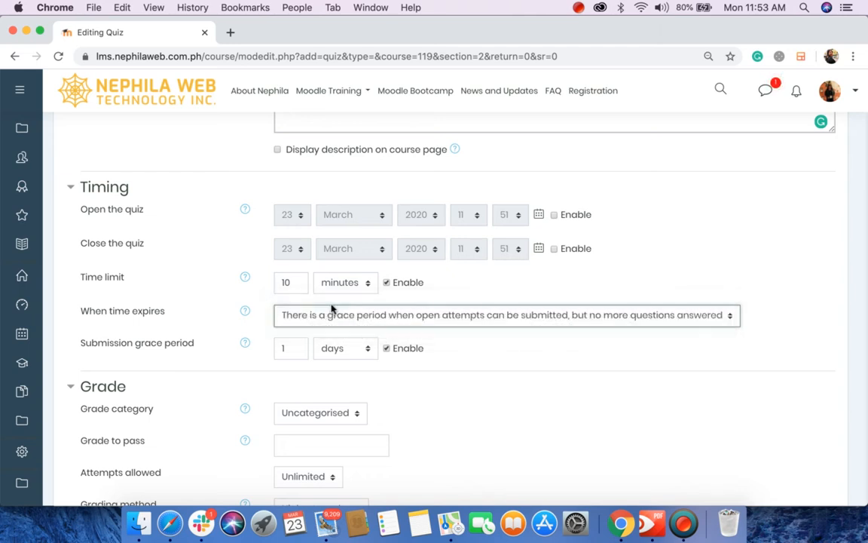
Step: Examine the Grade settings for grade category, grade to pass and the choices for attempts allowed
scroll(210, 336, "down", 4)
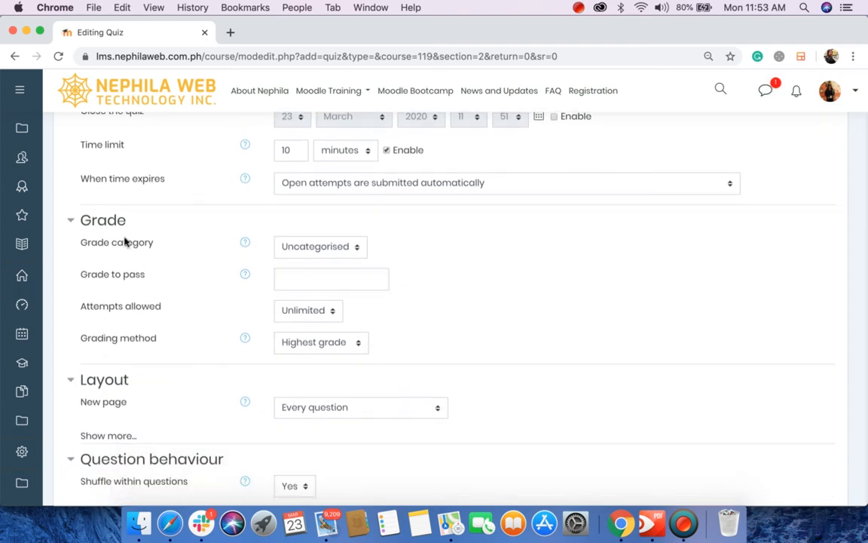
left_click(351, 247)
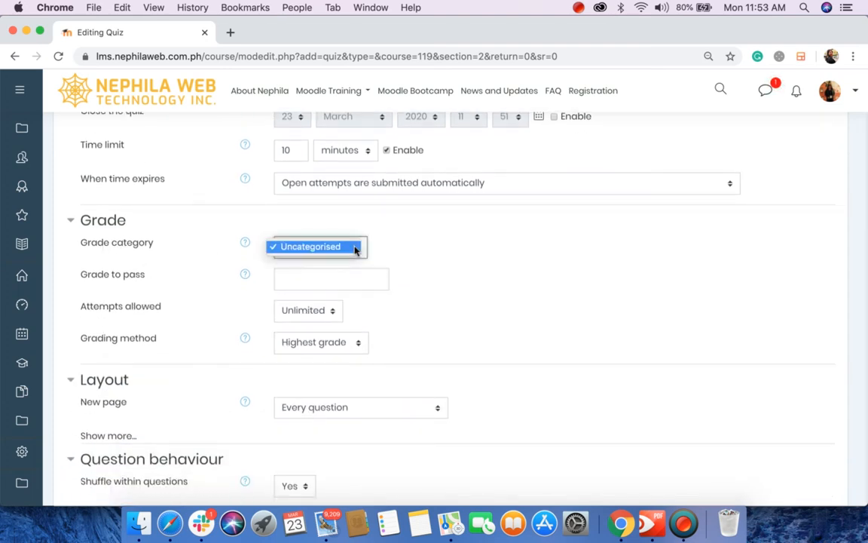
left_click(136, 231)
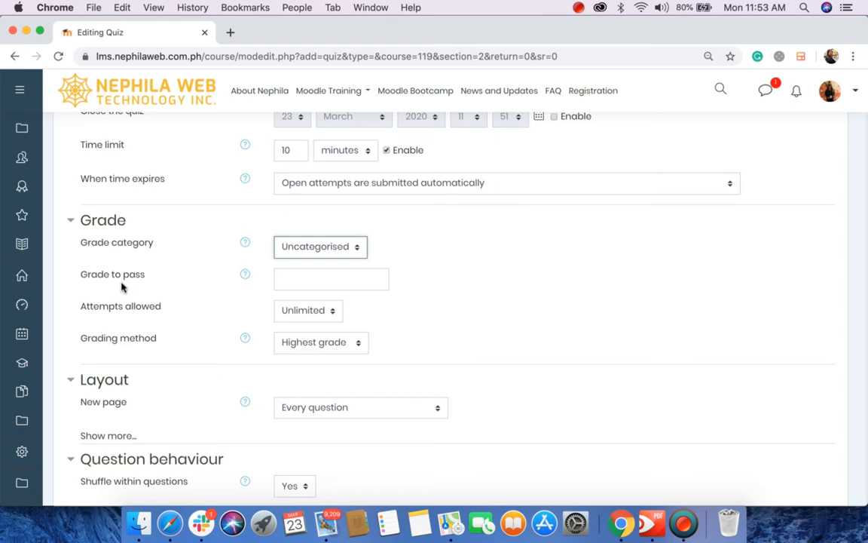
left_click(313, 285)
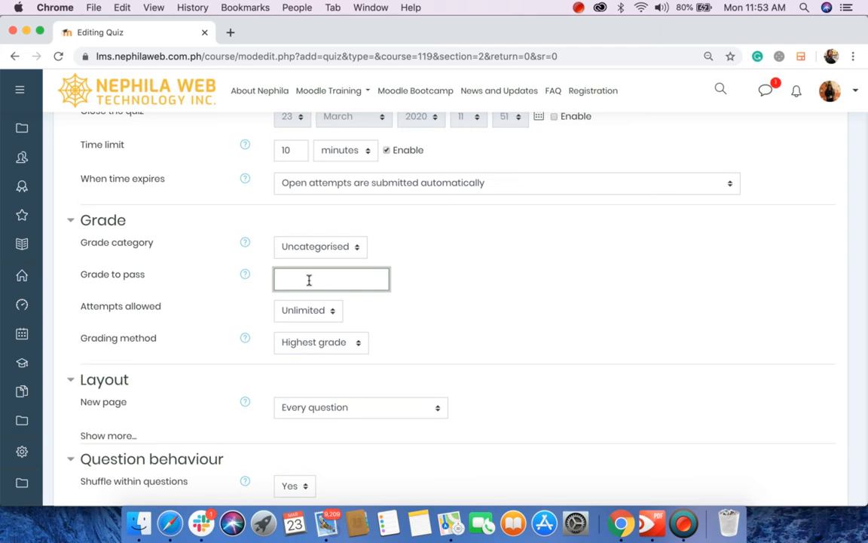
left_click(486, 287)
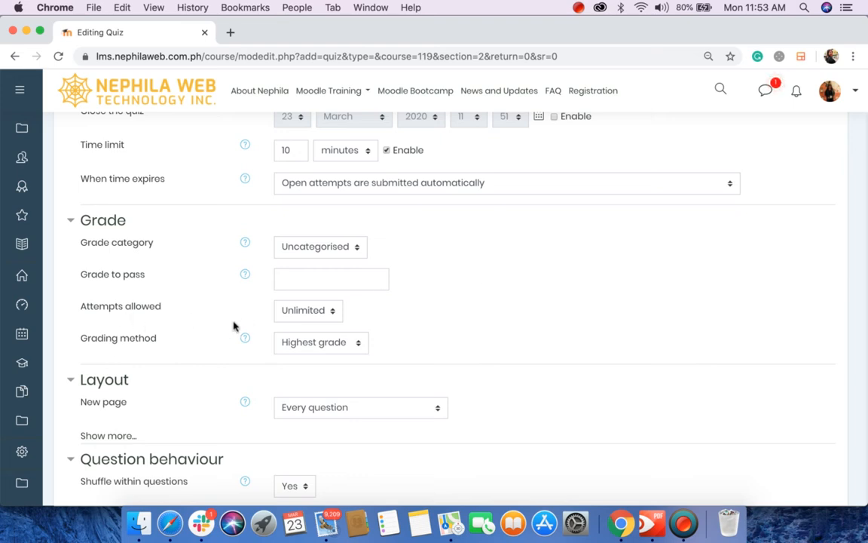
left_click(335, 318)
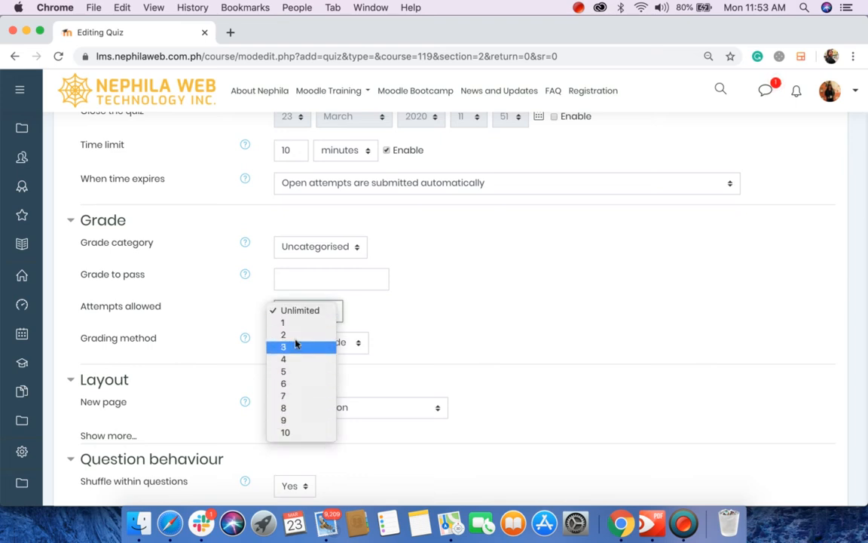
left_click(463, 311)
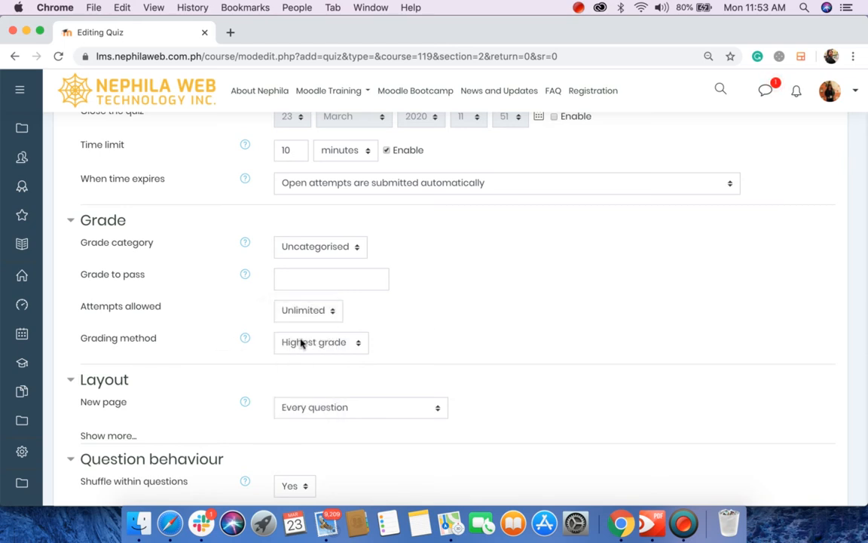
Step: Review the available choices for the quiz's grading method and attempts allowed in the Grade settings
left_click(306, 342)
left_click(404, 313)
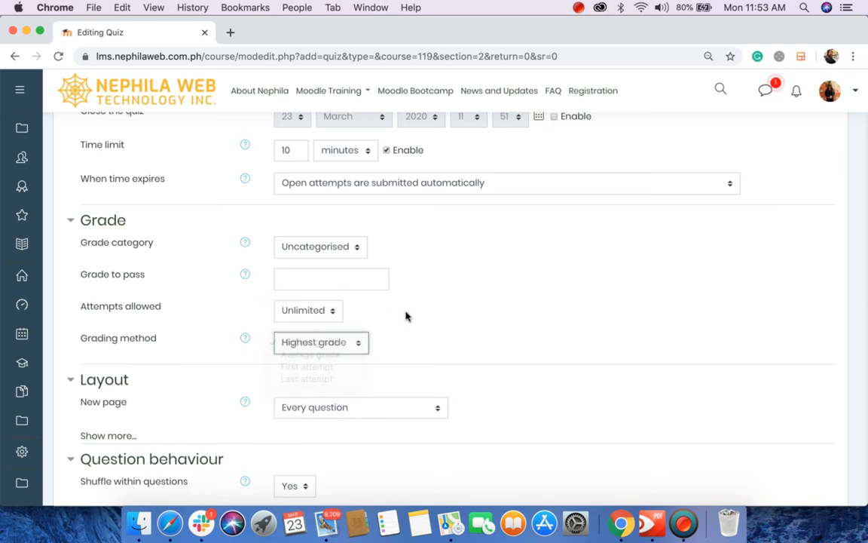
left_click(329, 319)
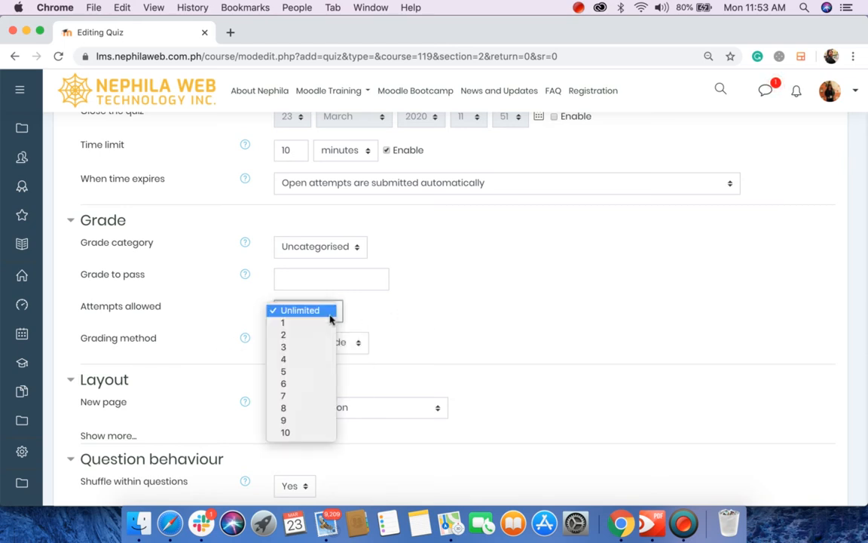
left_click(304, 311)
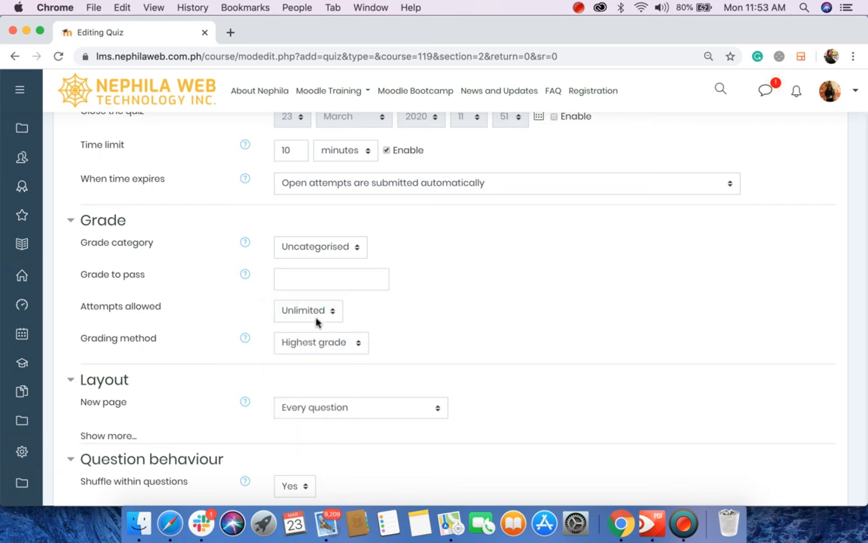
left_click(317, 320)
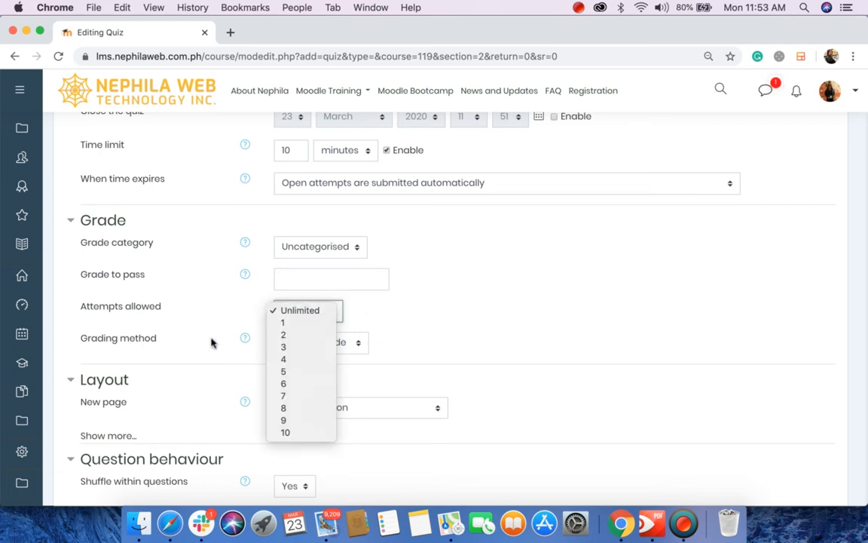
left_click(213, 341)
Step: Set the quiz's grading method to First attempt and keep attempts allowed at Unlimited
left_click(309, 344)
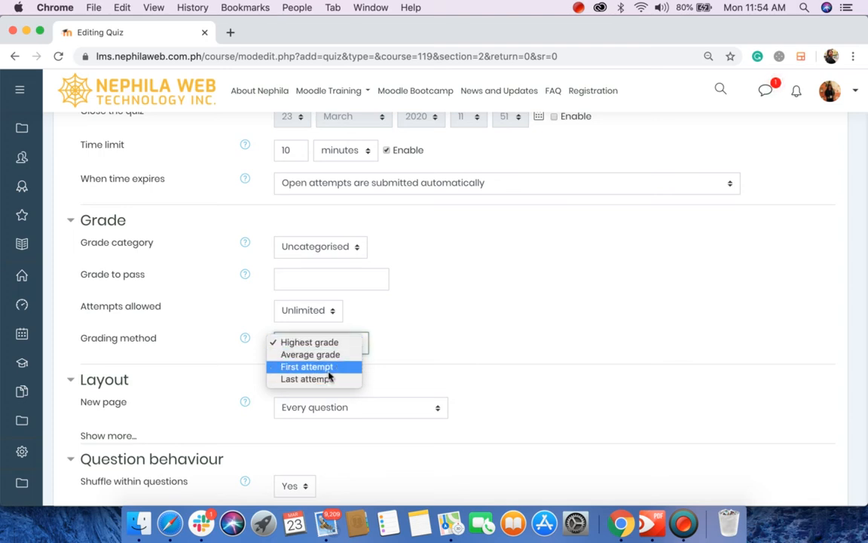
left_click(329, 369)
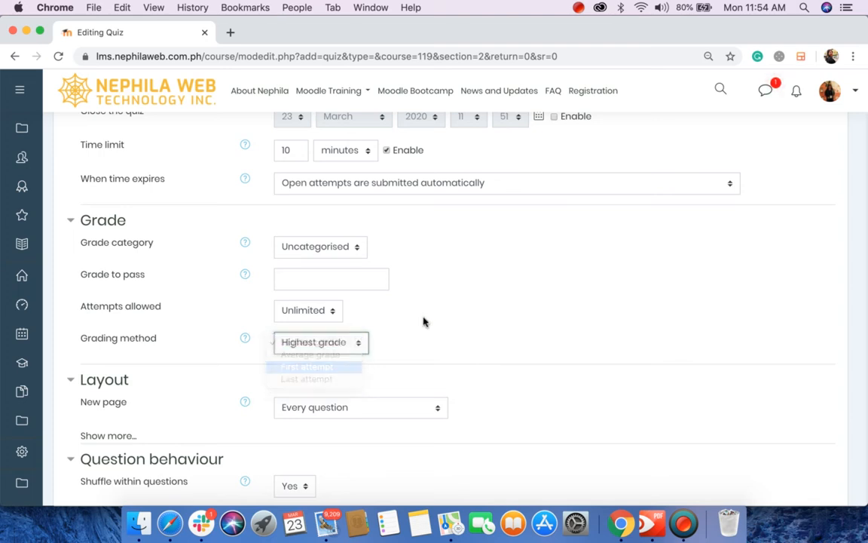
left_click(317, 315)
left_click(161, 388)
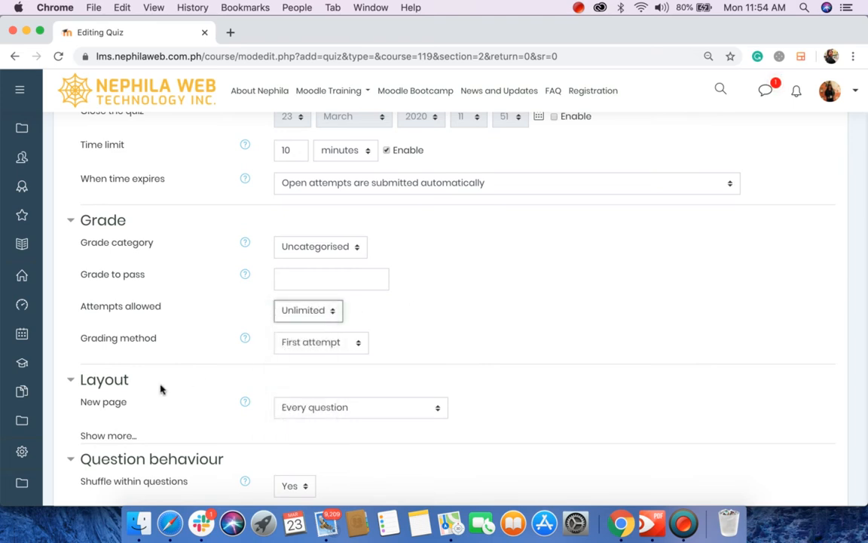
Step: Examine the Layout choices for how often a new page starts, keeping Every question
scroll(158, 400, "down", 2)
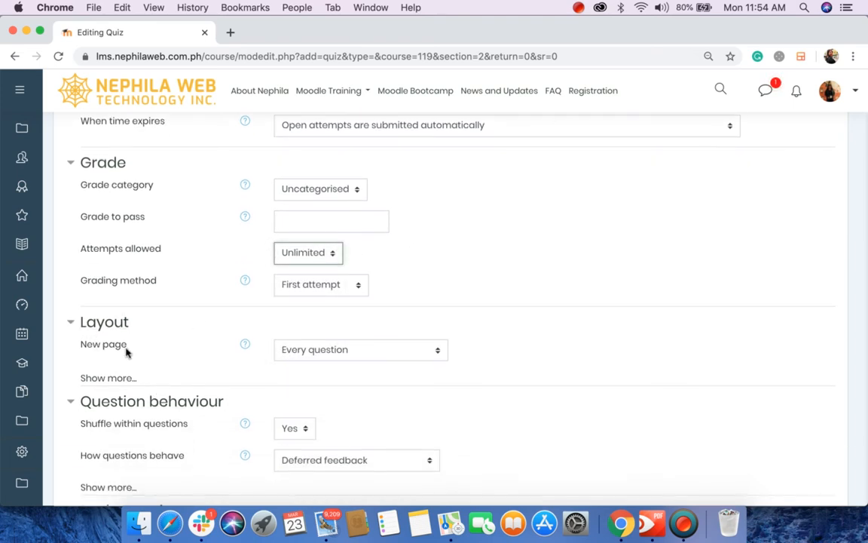
left_click(306, 356)
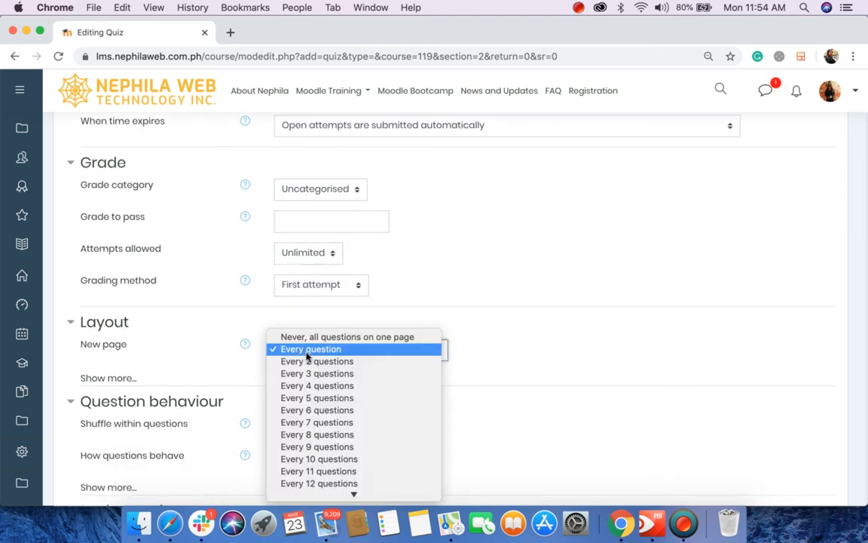
left_click(299, 358)
left_click(321, 355)
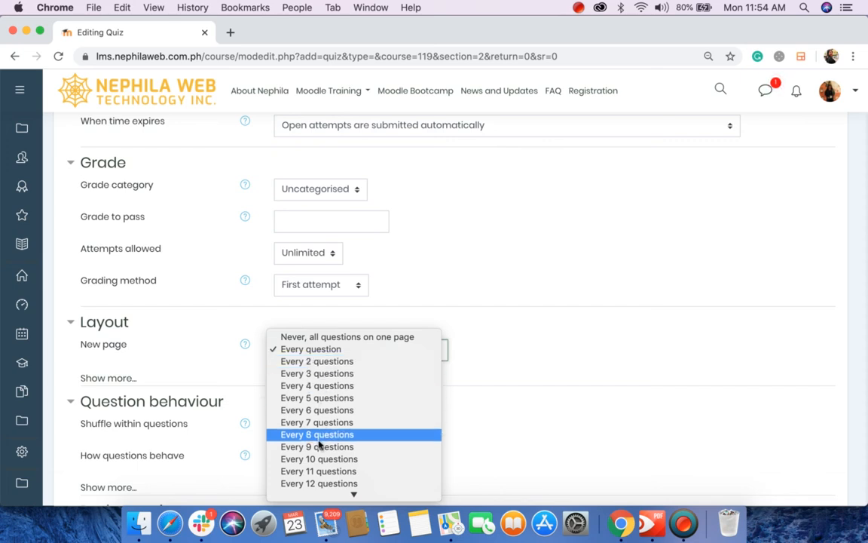
left_click(310, 320)
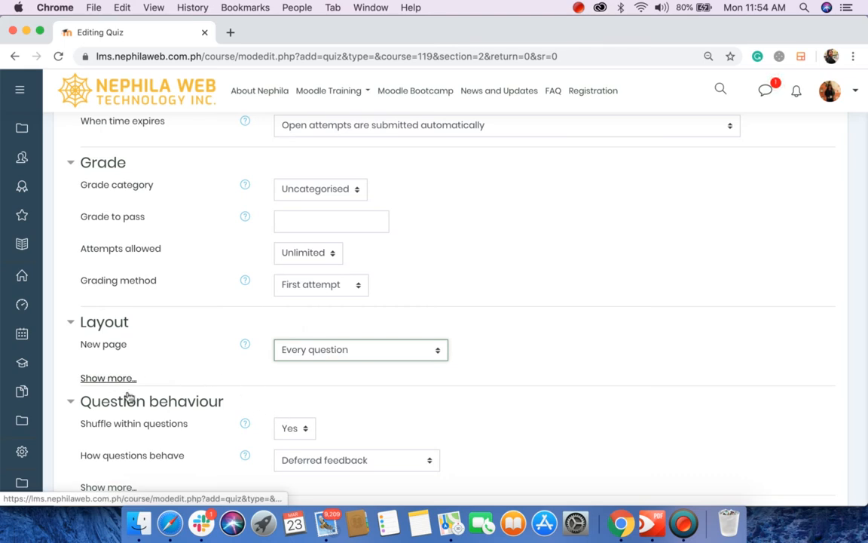
Step: Reveal the additional Layout settings and compare the Free and Sequential navigation methods, keeping Free
left_click(110, 378)
scroll(234, 398, "down", 2)
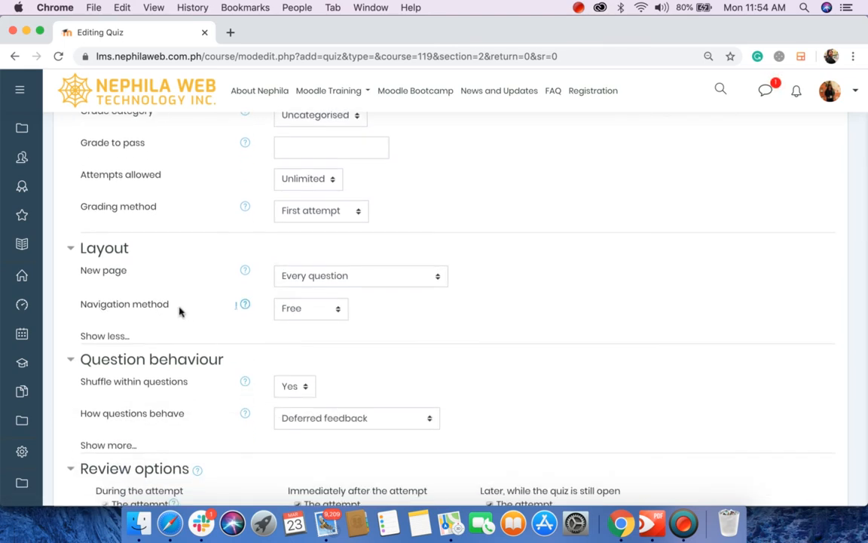
left_click(314, 317)
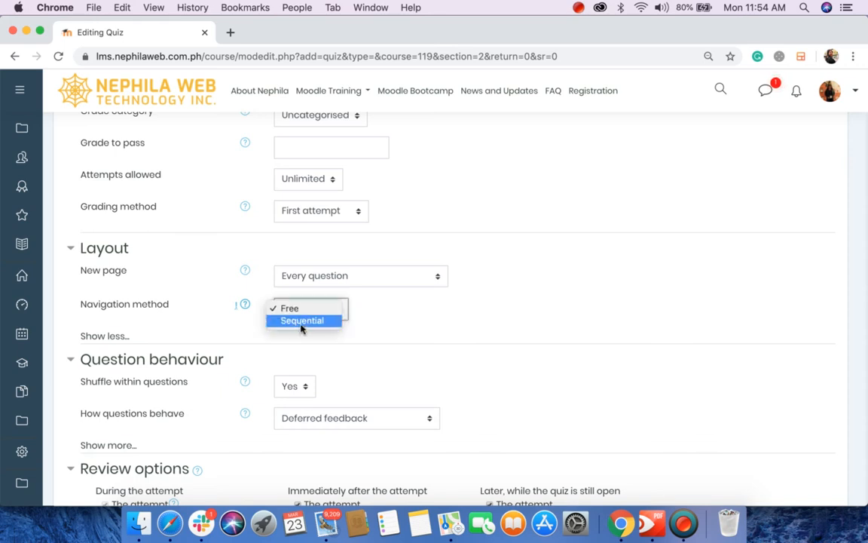
left_click(443, 318)
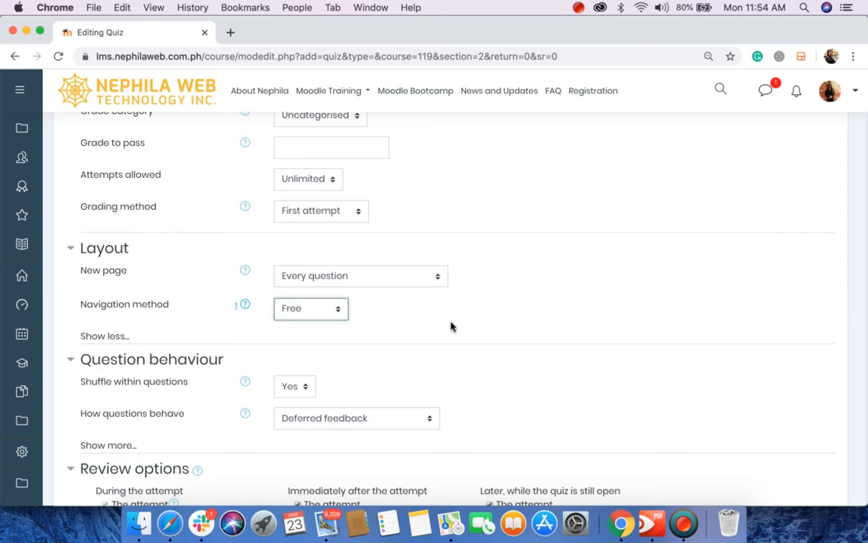
left_click(303, 308)
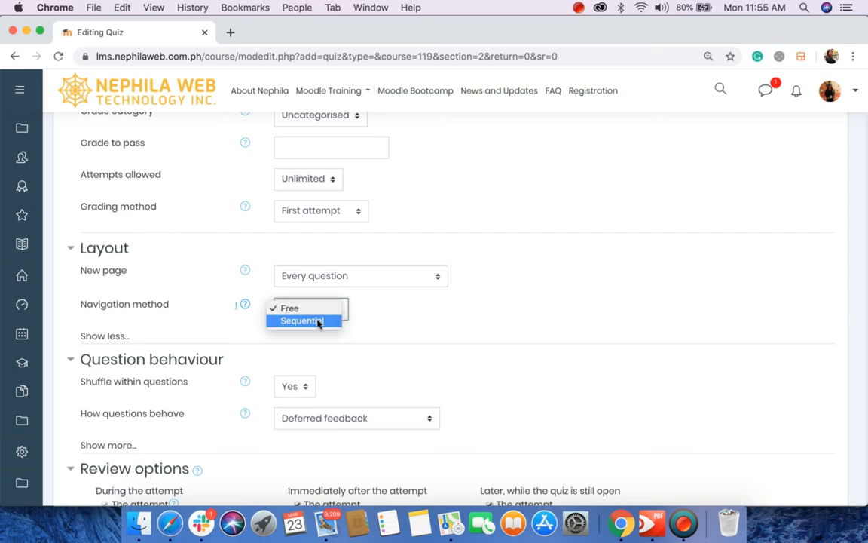
left_click(400, 312)
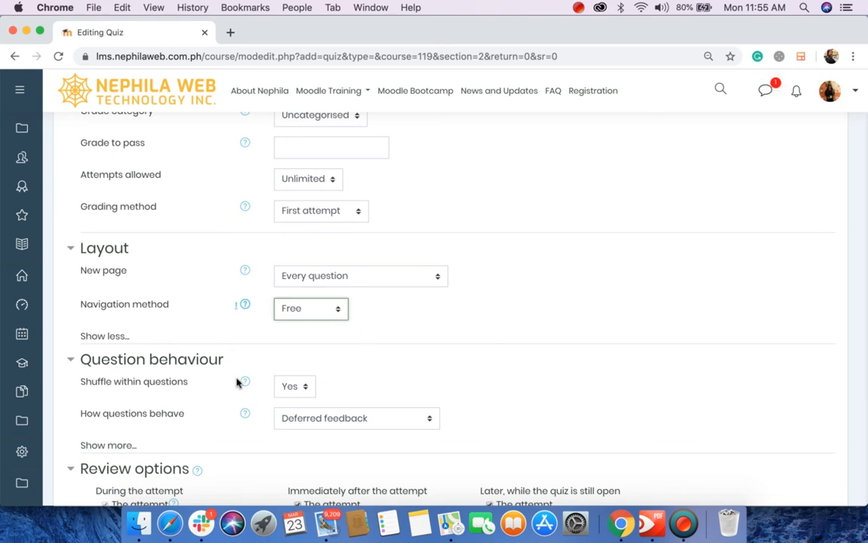
Step: Examine the choices for how questions behave, keeping Deferred feedback, and reveal the additional Question behaviour setting
scroll(215, 339, "down", 3)
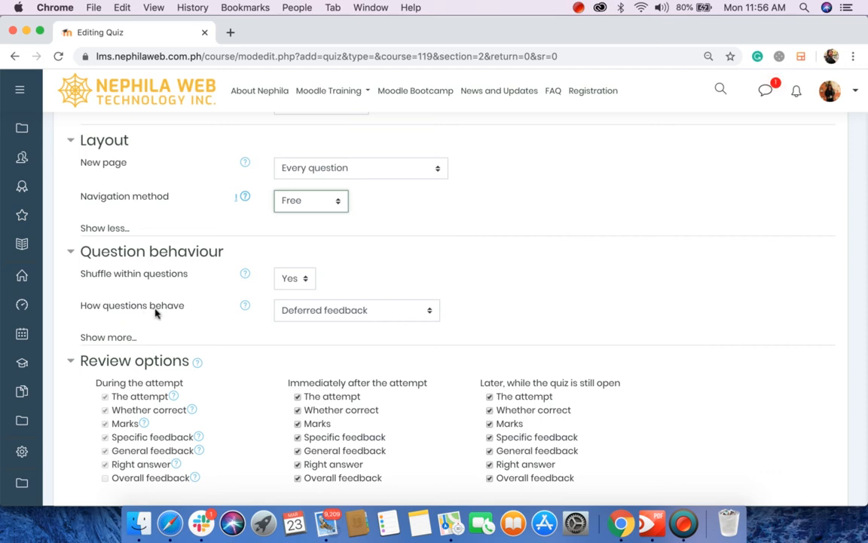
left_click(347, 313)
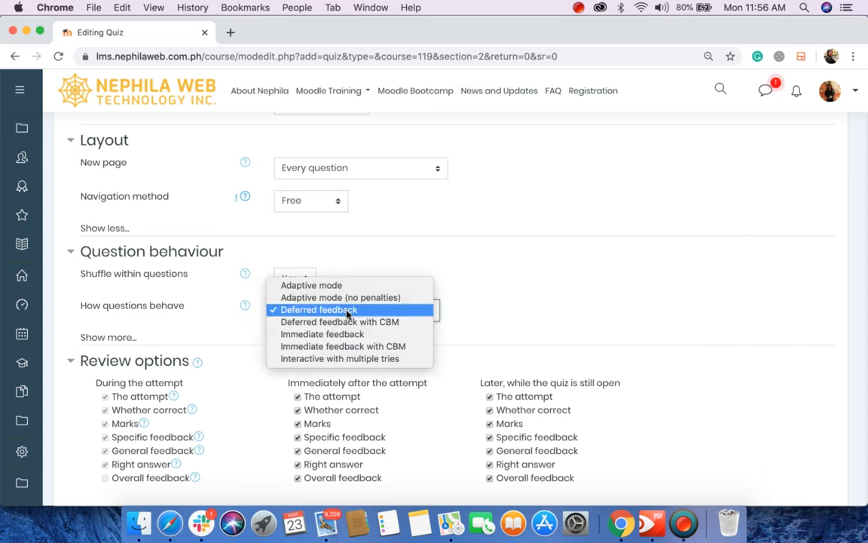
left_click(308, 311)
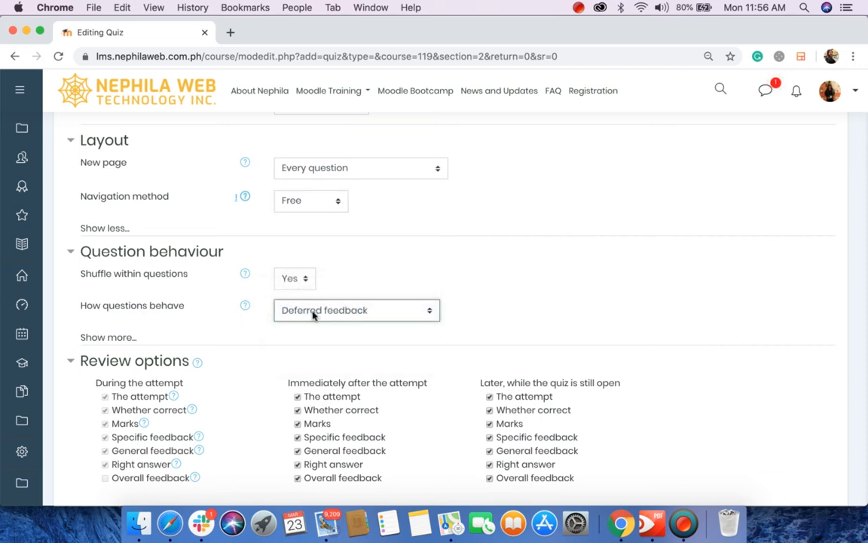
scroll(255, 340, "down", 3)
scroll(256, 339, "down", 2)
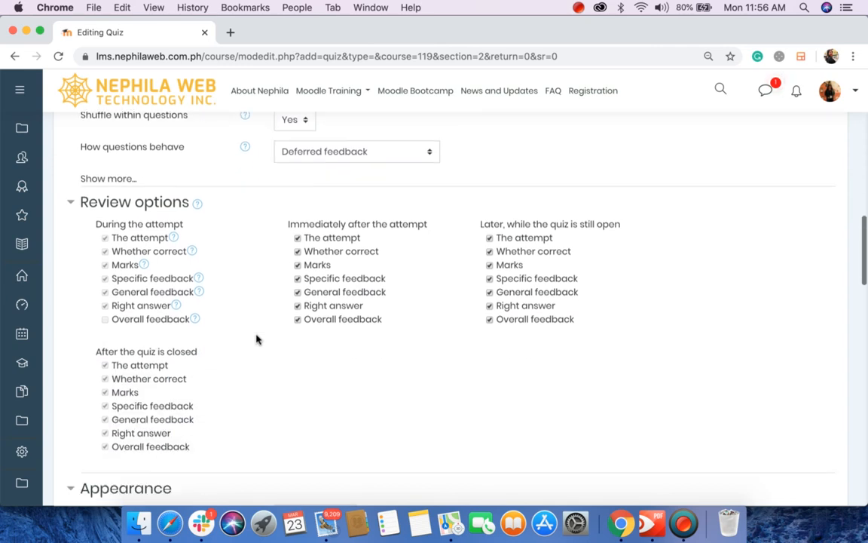
left_click(103, 180)
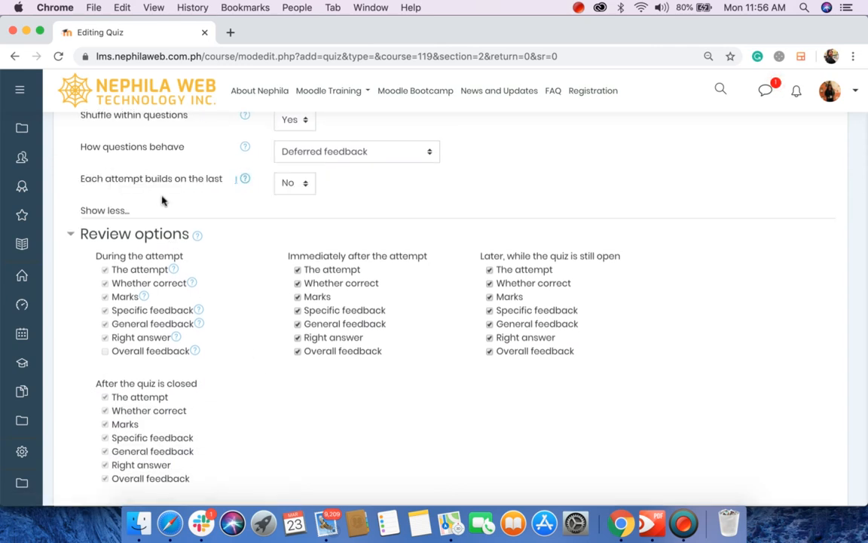
scroll(162, 200, "up", 4)
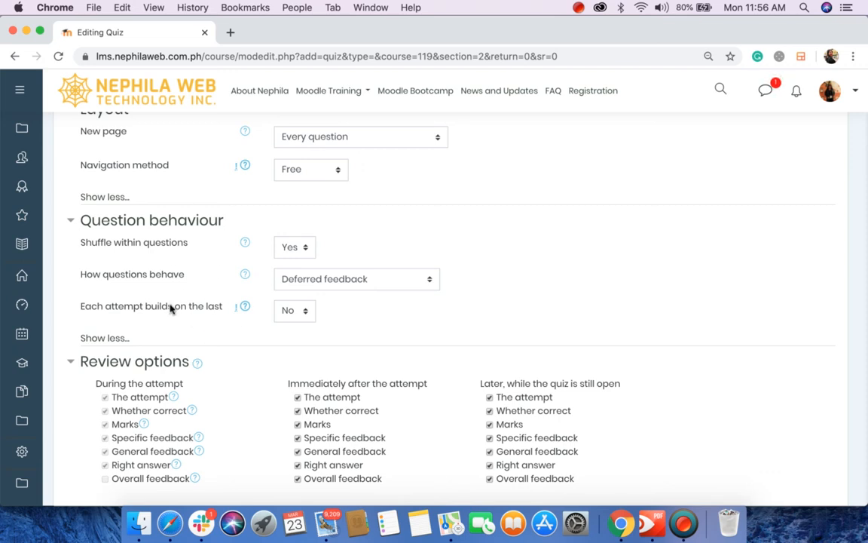
Step: Examine the Review options for during the attempt, immediately after it, while the quiz is still open and after it closes
scroll(170, 305, "down", 5)
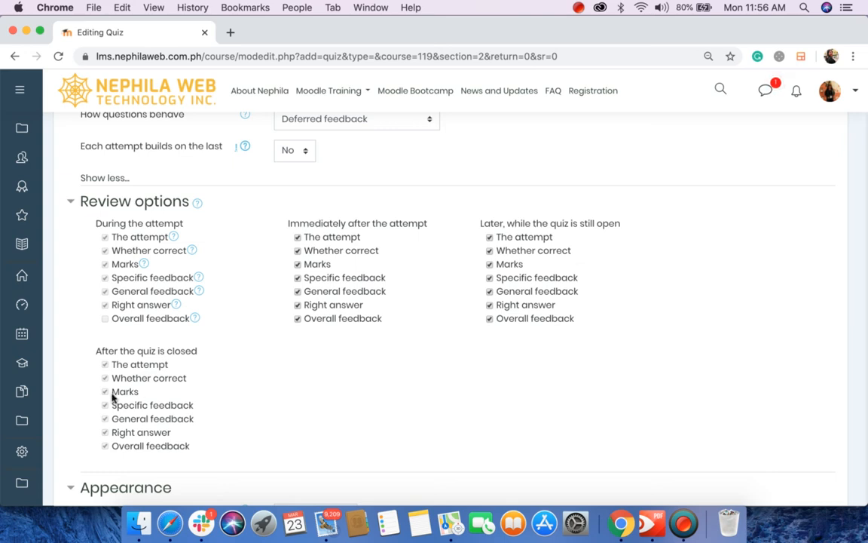
scroll(112, 397, "up", 5)
scroll(112, 397, "down", 3)
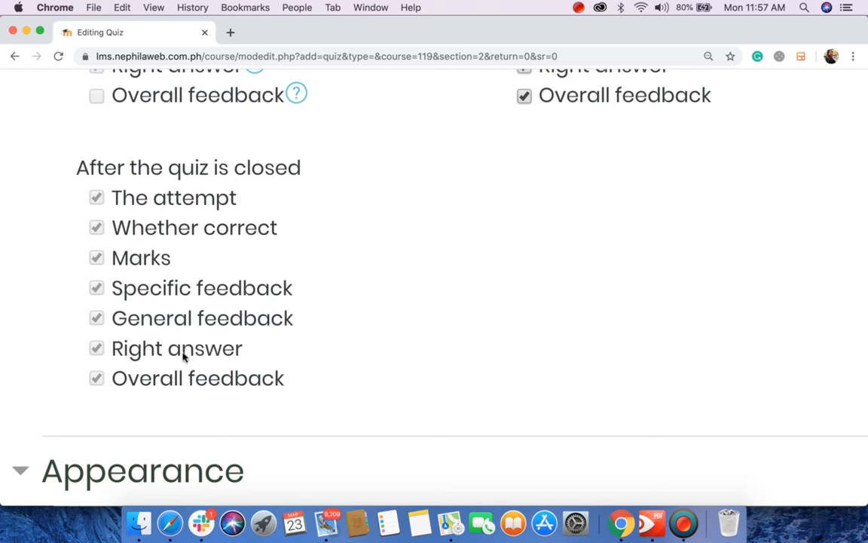
key("super+minus")
scroll(183, 357, "down", 2)
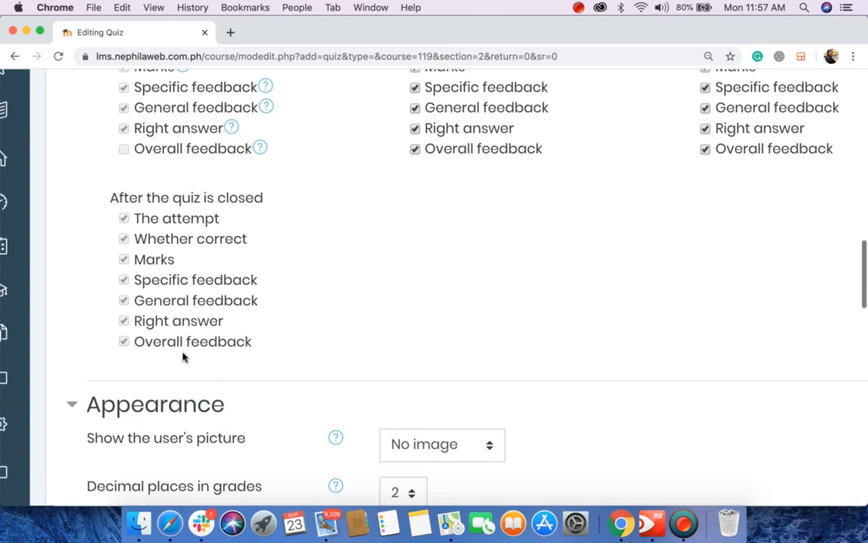
key("super+minus")
key("super+minus")
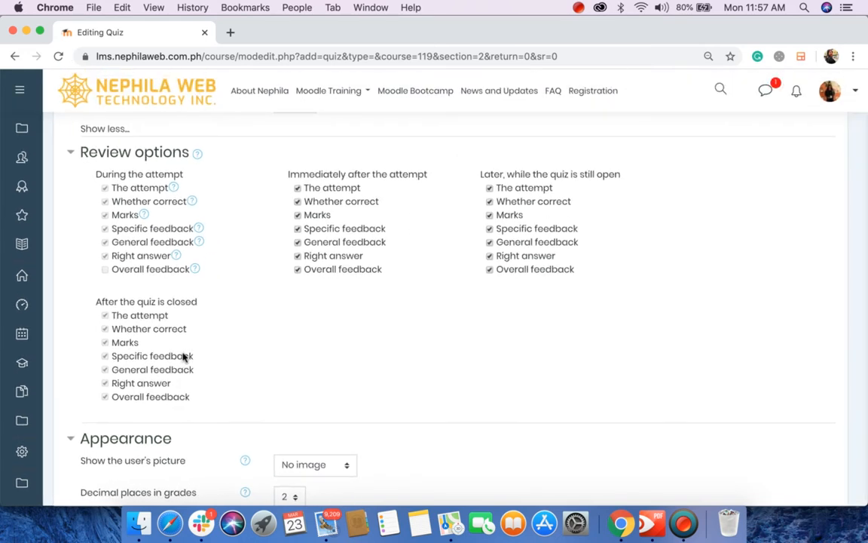
key("super+0")
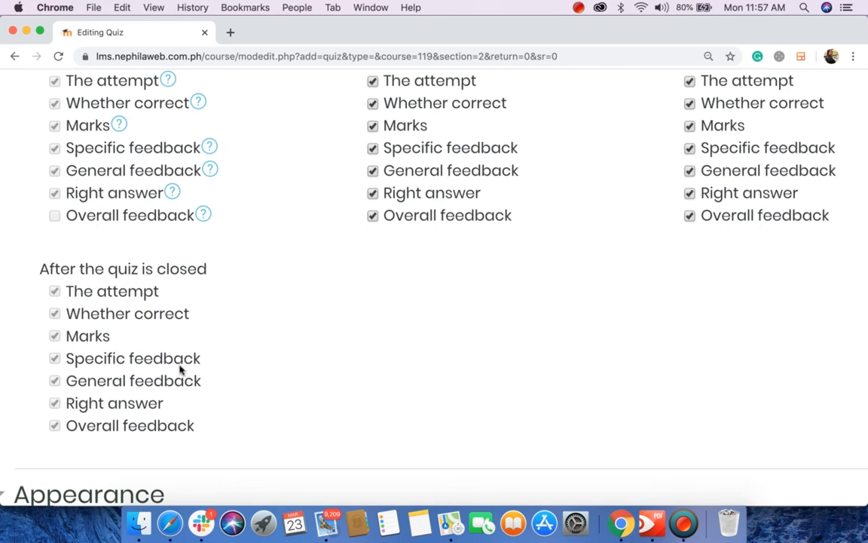
key("super+minus")
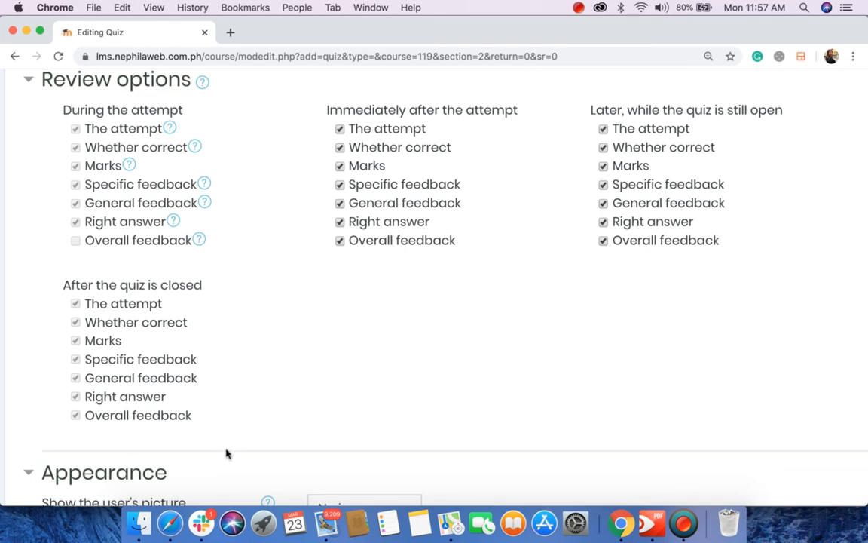
scroll(163, 312, "up", 2)
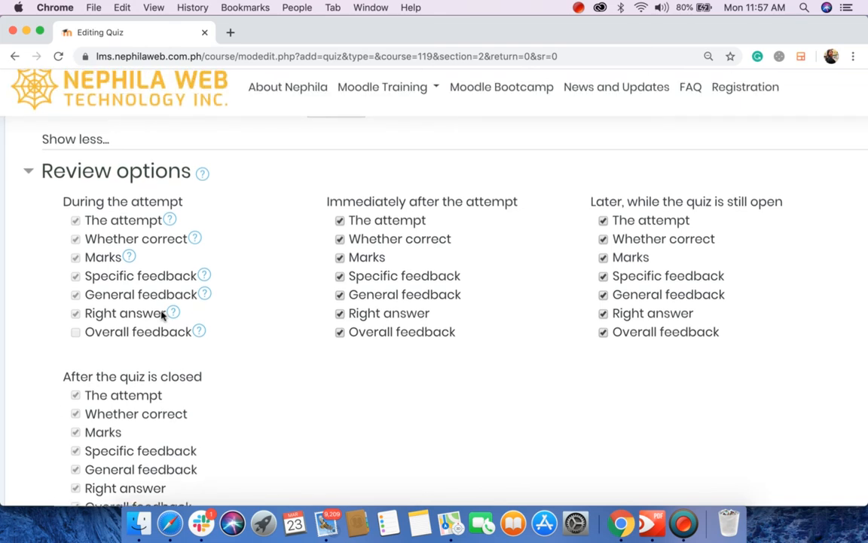
Step: In the Appearance settings, compare the choices for showing the user's picture and set it to Small image
scroll(161, 313, "down", 5)
scroll(162, 315, "down", 5)
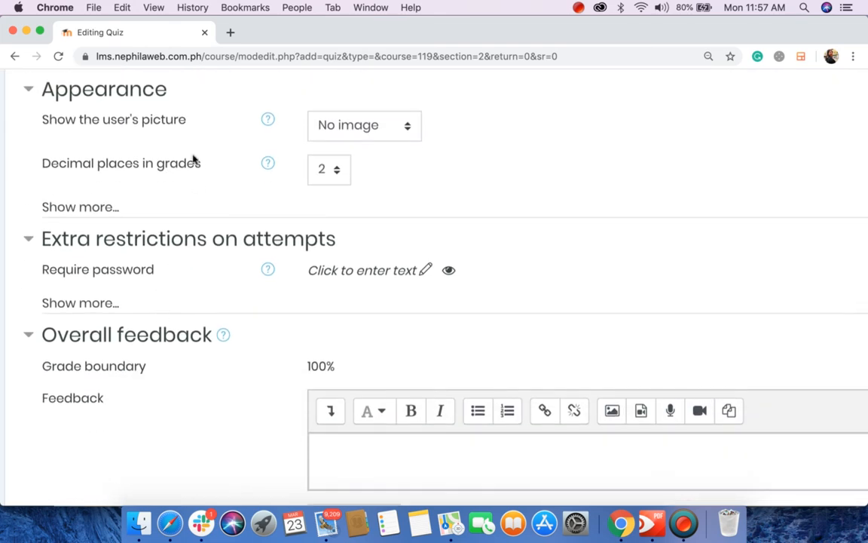
scroll(193, 160, "down", 1)
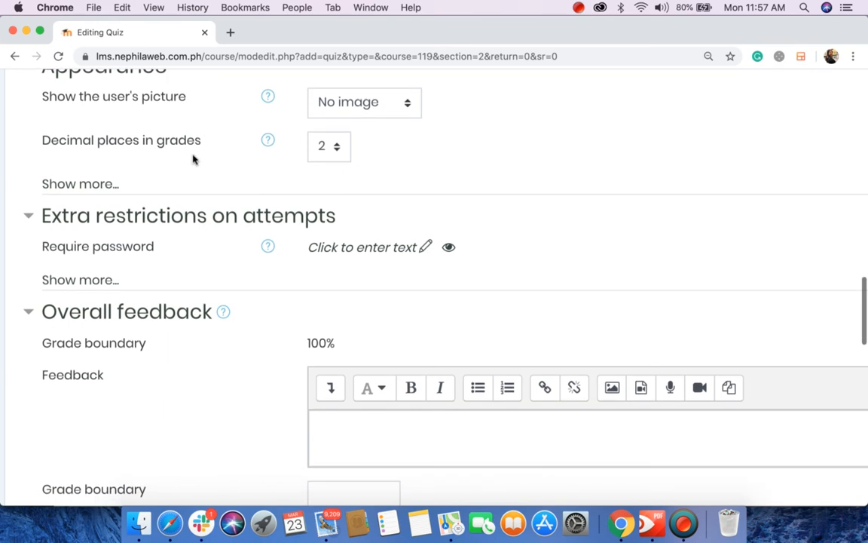
left_click(376, 112)
left_click(219, 119)
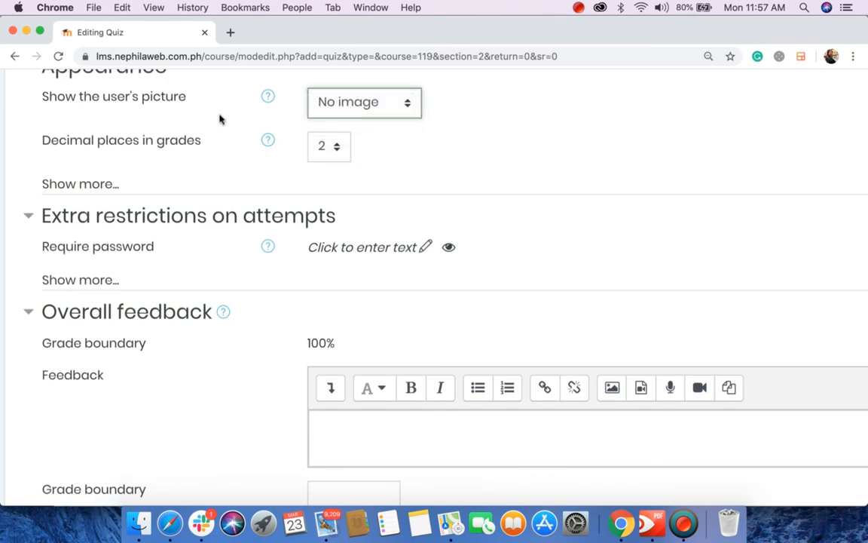
scroll(219, 118, "up", 2)
scroll(220, 118, "up", 1)
left_click(374, 166)
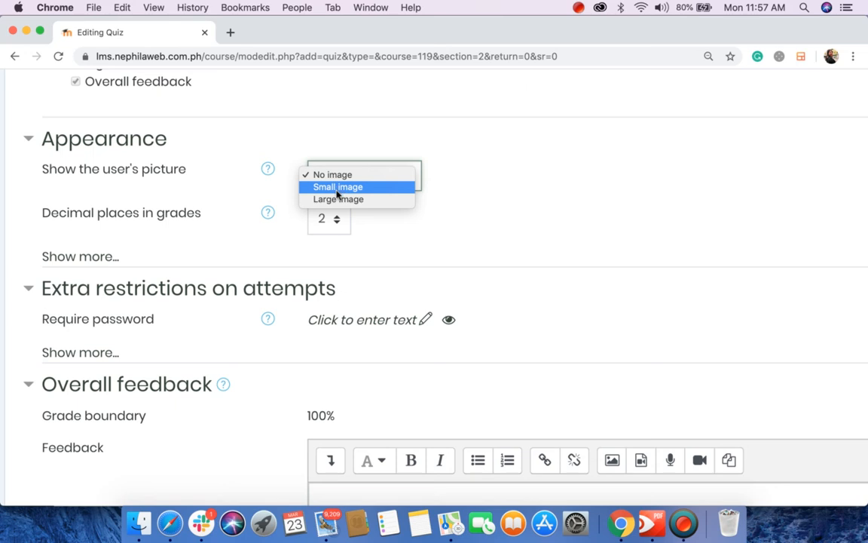
left_click(330, 175)
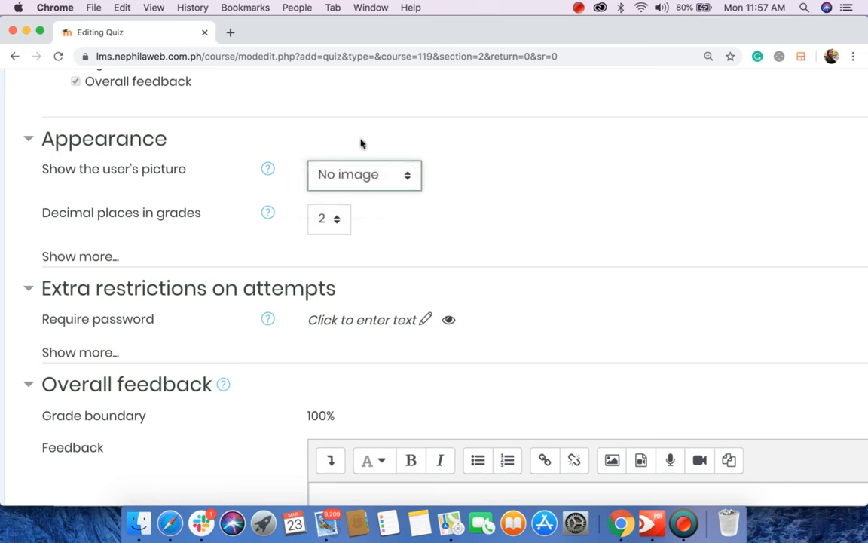
left_click(351, 179)
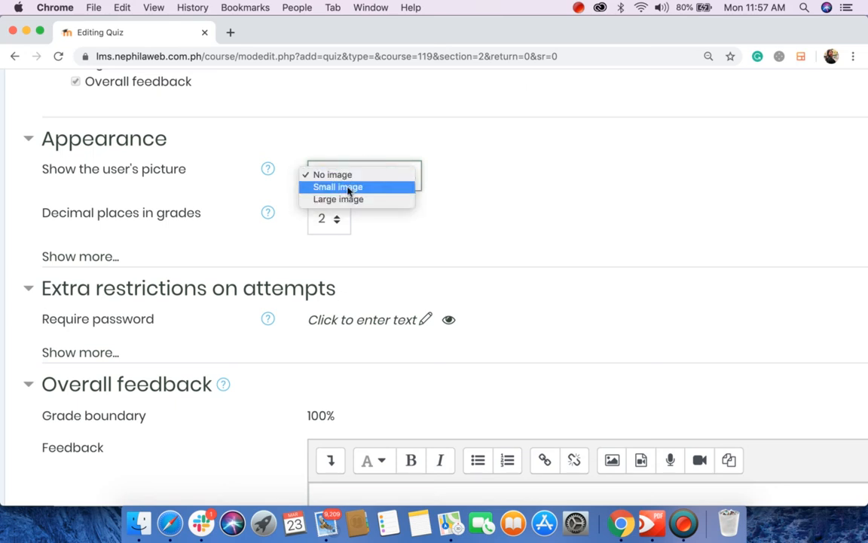
left_click(348, 189)
left_click(350, 202)
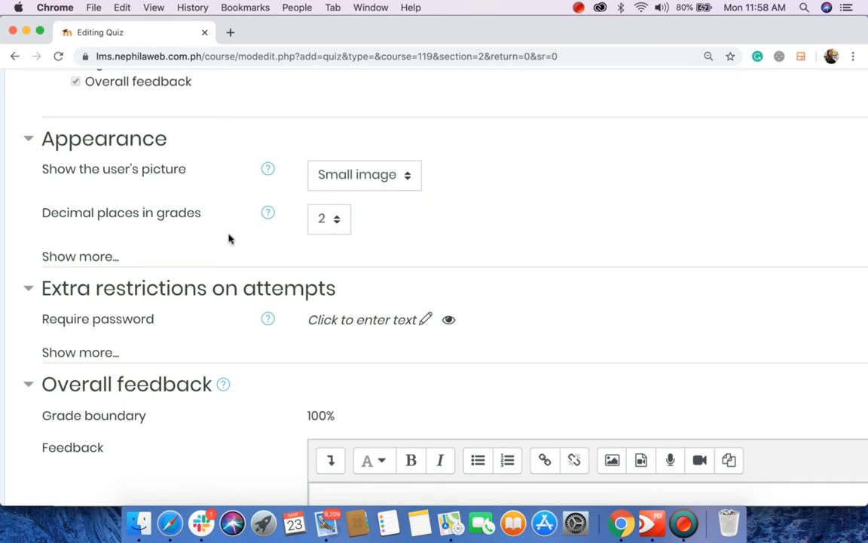
Step: Reveal the additional Appearance settings and examine the choices for showing blocks during quiz attempts, keeping No
left_click(96, 258)
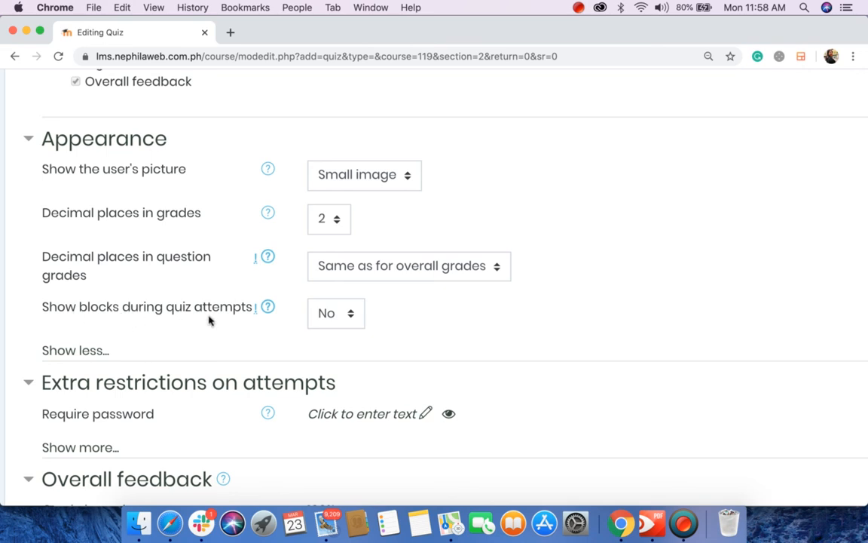
left_click(345, 313)
left_click(336, 312)
Step: Reveal the additional Extra restrictions on attempts settings and examine the Require network address setting, leaving it empty
scroll(242, 366, "down", 4)
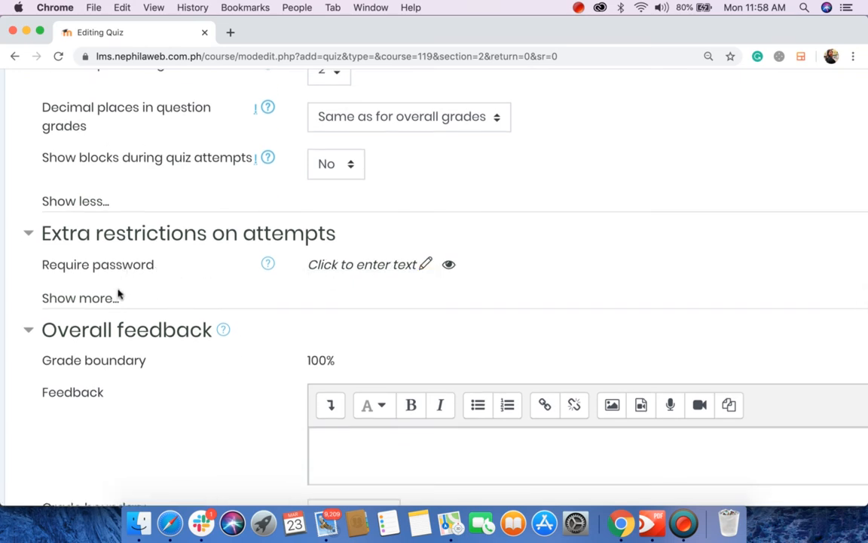
left_click(93, 298)
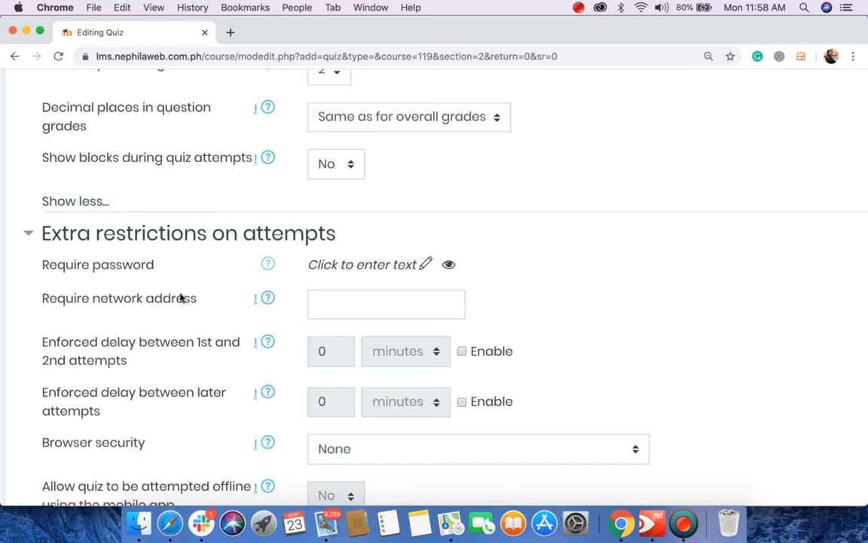
left_click_drag(137, 300, 202, 300)
left_click(328, 313)
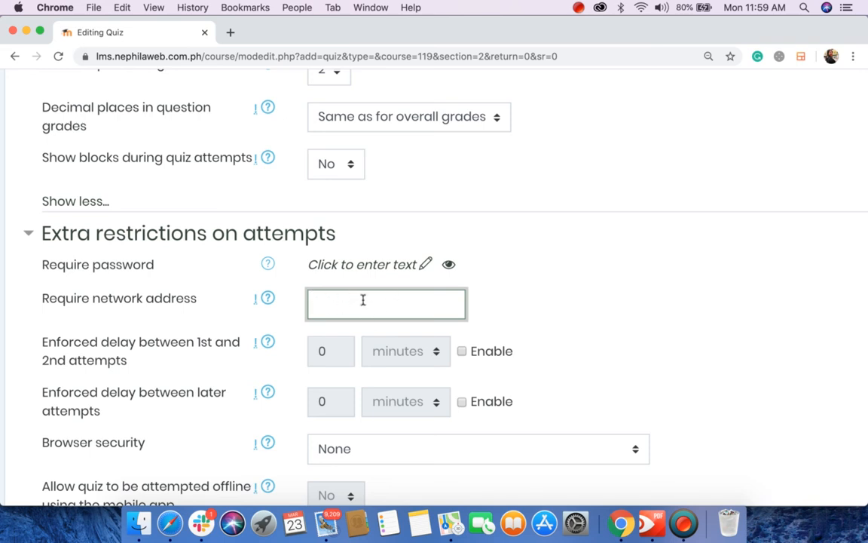
Step: Enable the enforced delay between the 1st and 2nd attempts and set it to 60 minutes
scroll(266, 354, "down", 3)
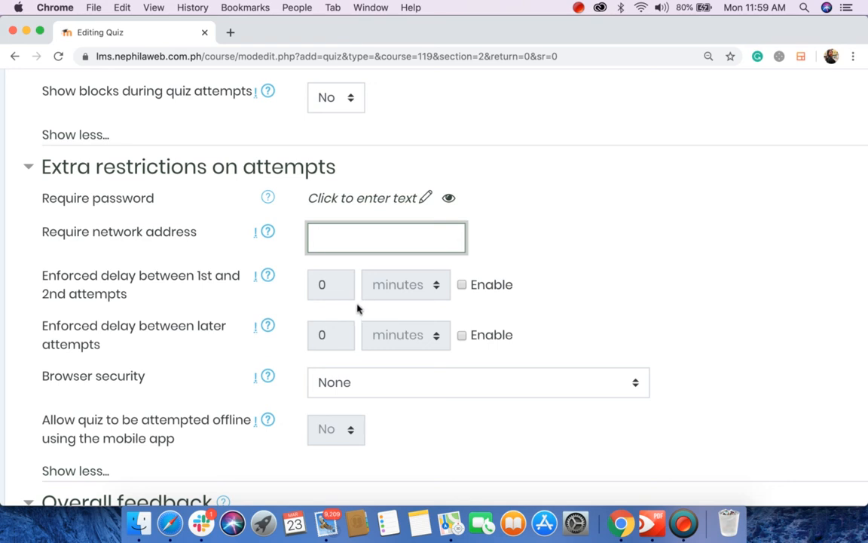
left_click(462, 285)
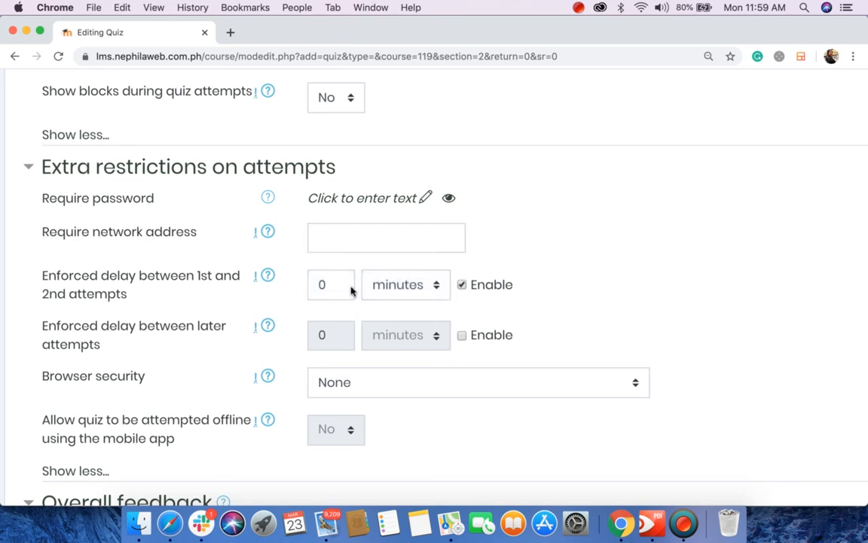
left_click_drag(346, 285, 296, 289)
type("60")
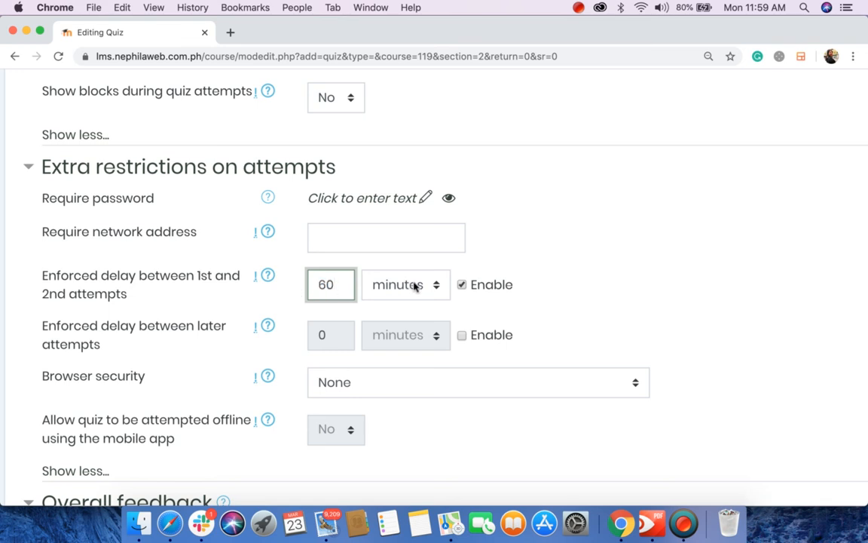
left_click(415, 285)
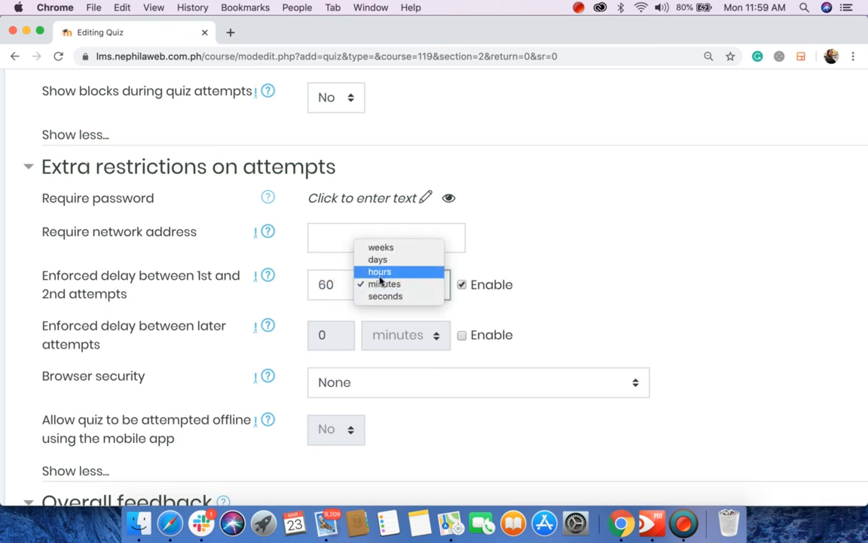
left_click(226, 306)
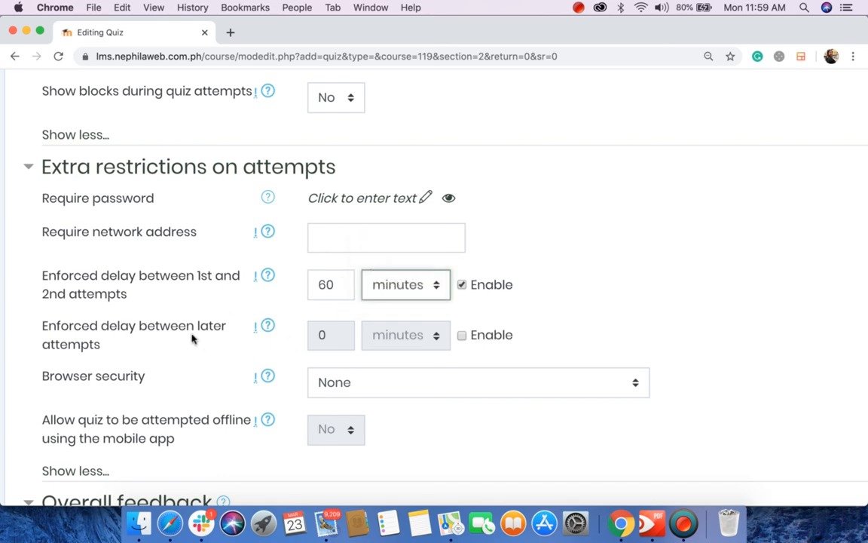
Step: Try enabling the enforced delay between later attempts and examine its time units, then disable it again
left_click_drag(39, 328, 105, 355)
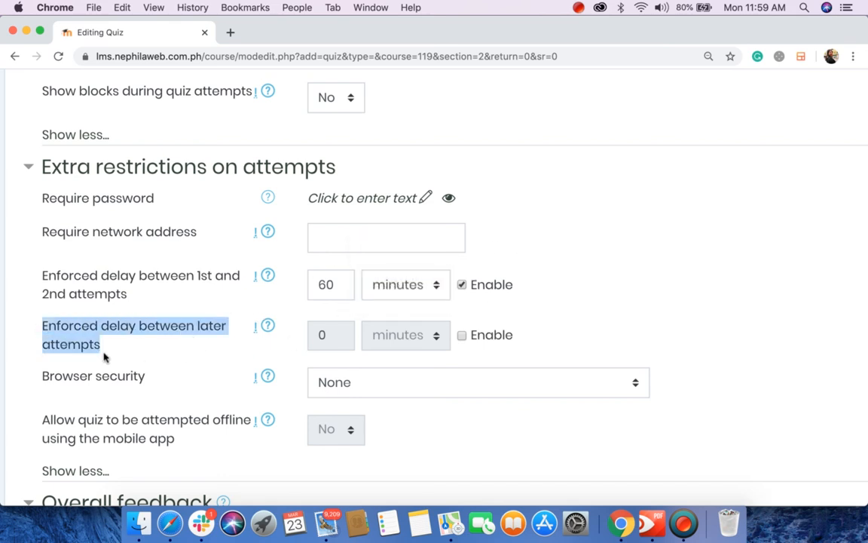
left_click(105, 355)
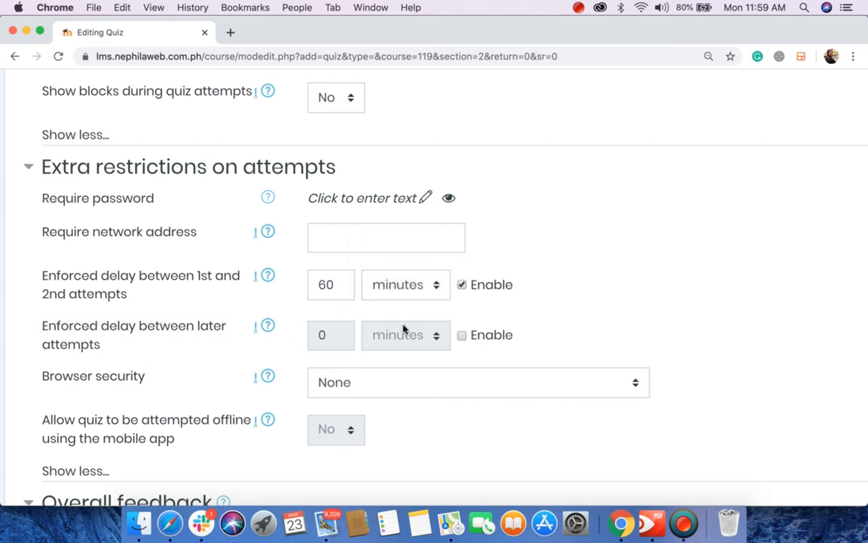
left_click(462, 337)
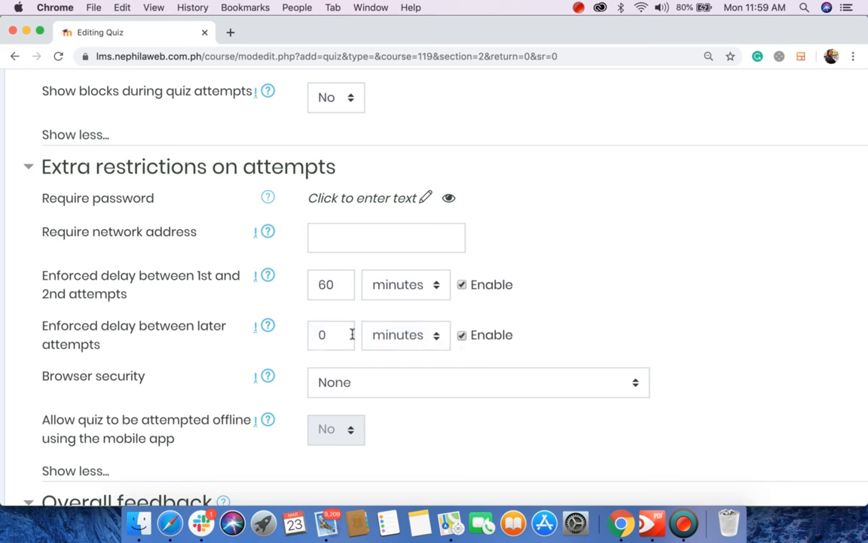
left_click_drag(343, 334, 306, 338)
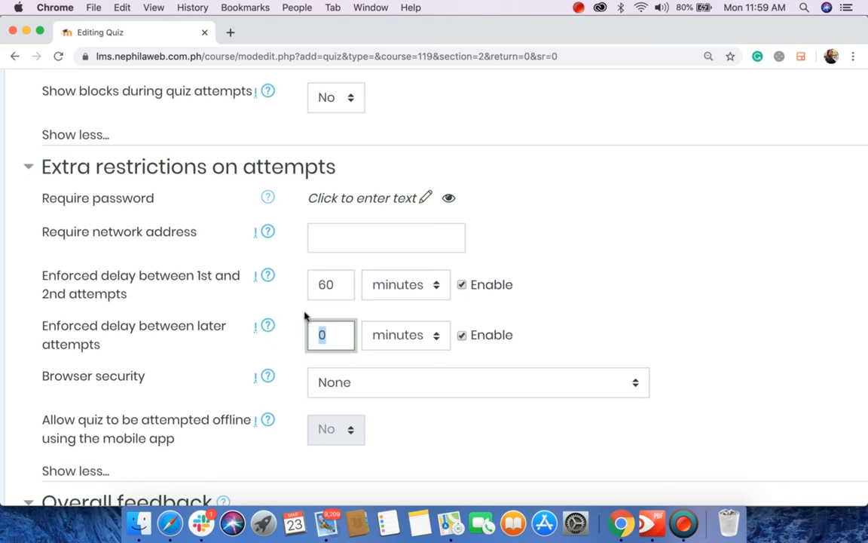
left_click(381, 336)
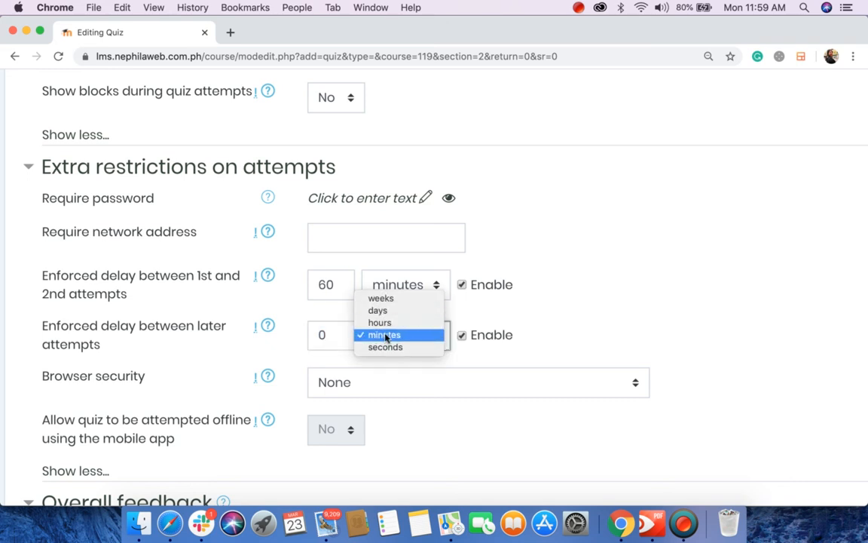
left_click(326, 339)
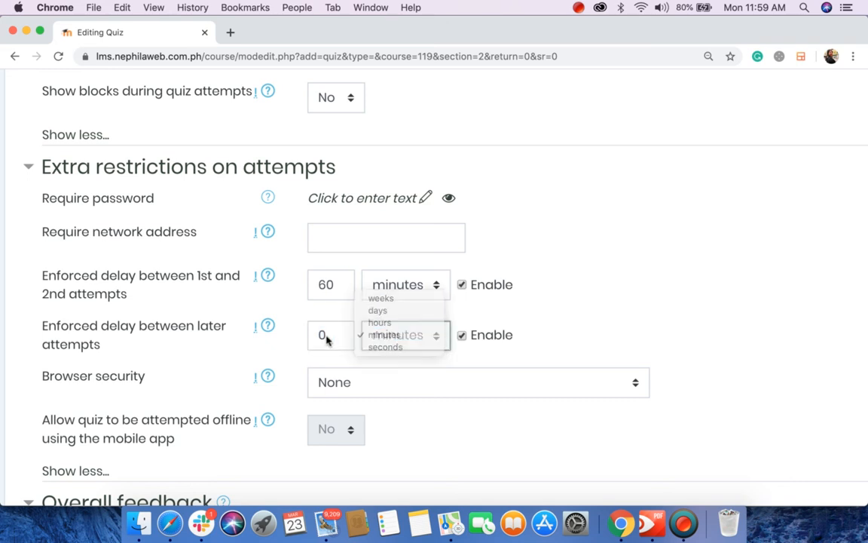
left_click_drag(333, 336, 320, 336)
left_click(316, 335)
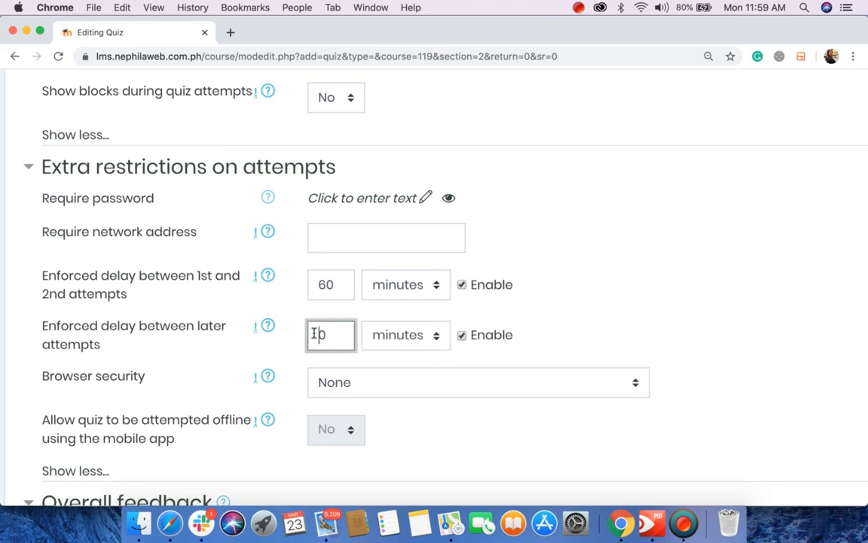
left_click(187, 348)
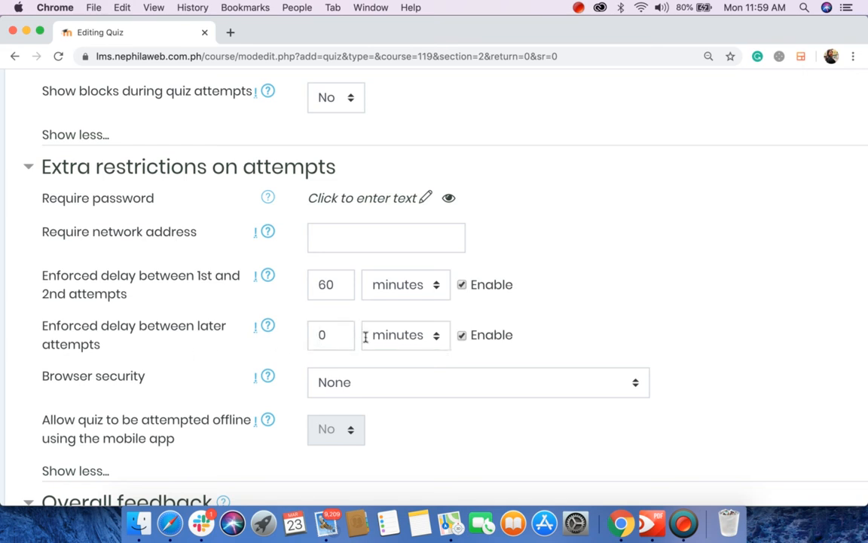
left_click(461, 335)
Step: Examine the Browser security choices and read the help explanation for the full screen pop-up option
scroll(231, 356, "down", 4)
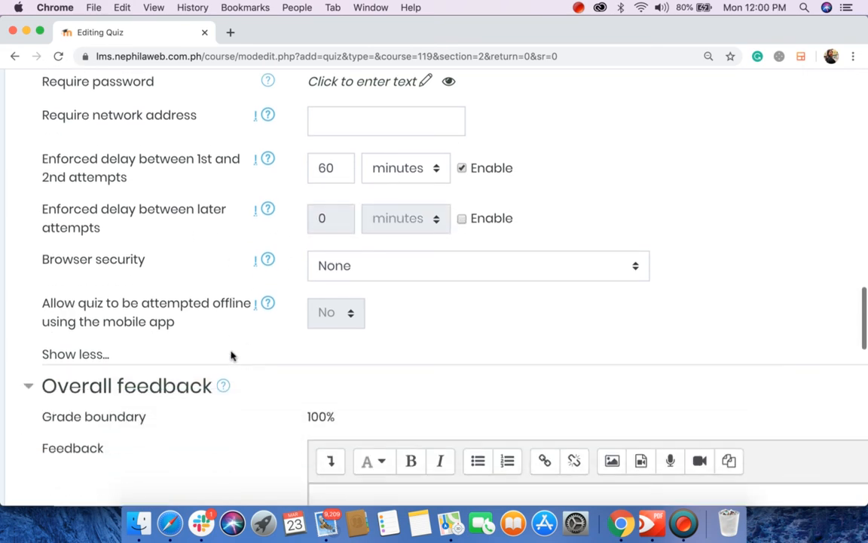
left_click(383, 271)
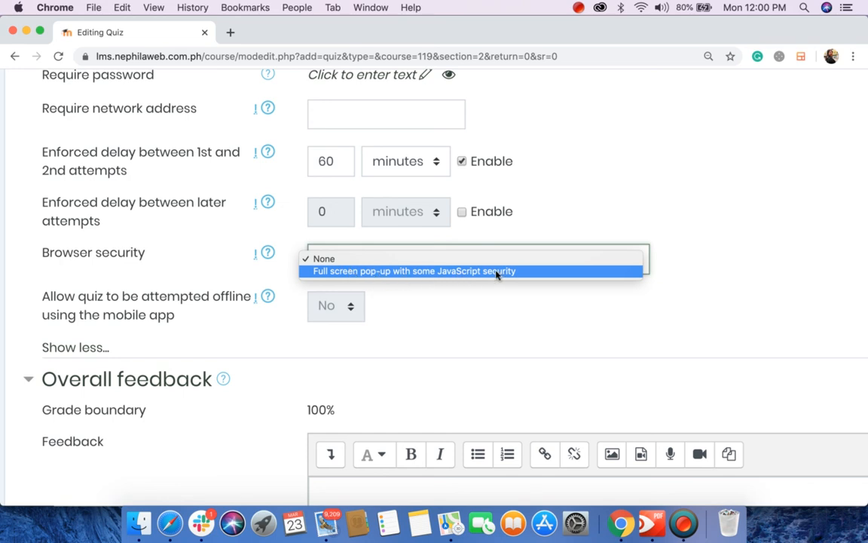
left_click(267, 254)
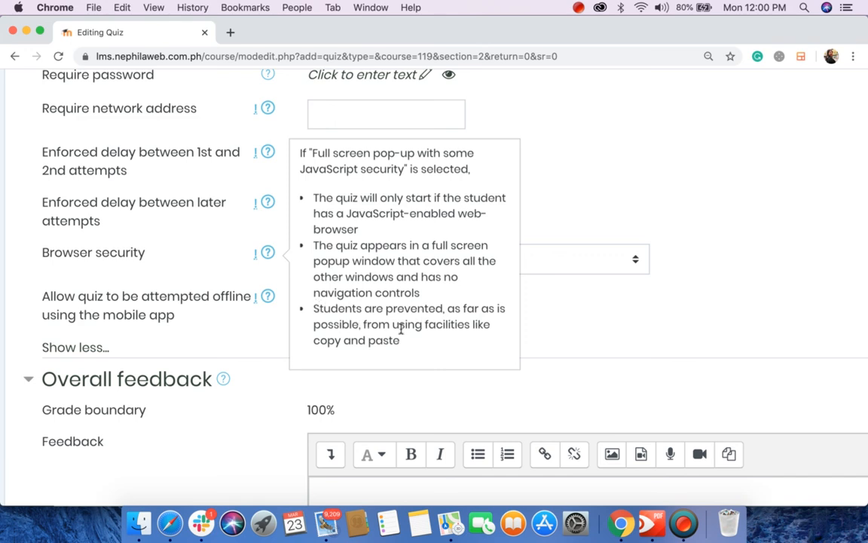
left_click(578, 300)
Step: Compare None with Full screen pop-up with some JavaScript security for Browser security, keeping None
left_click(400, 269)
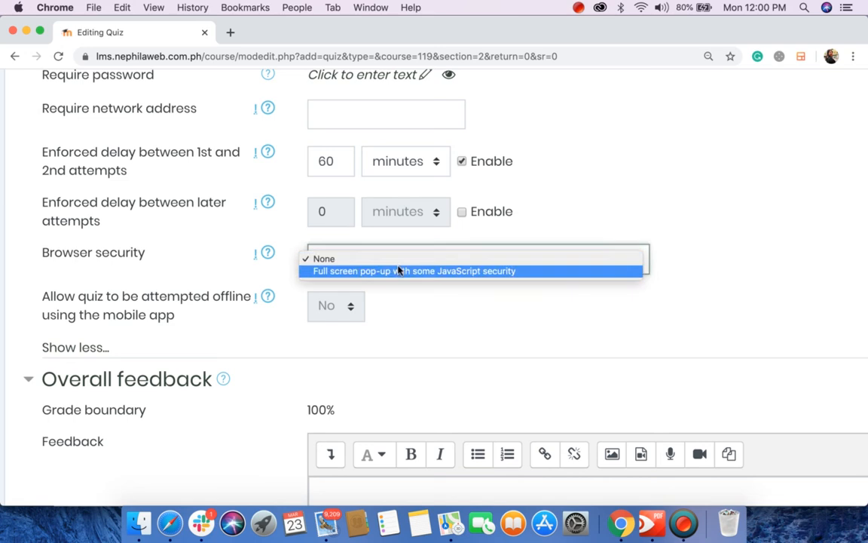
left_click(349, 258)
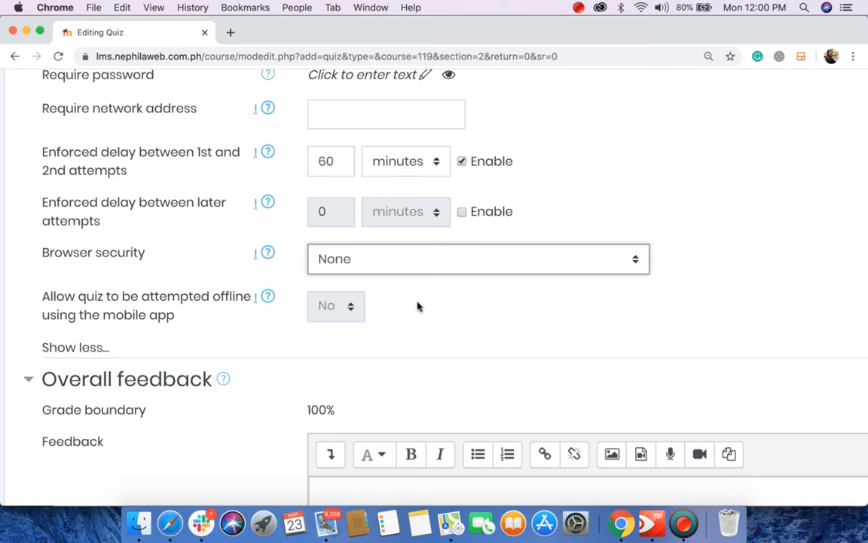
left_click(398, 265)
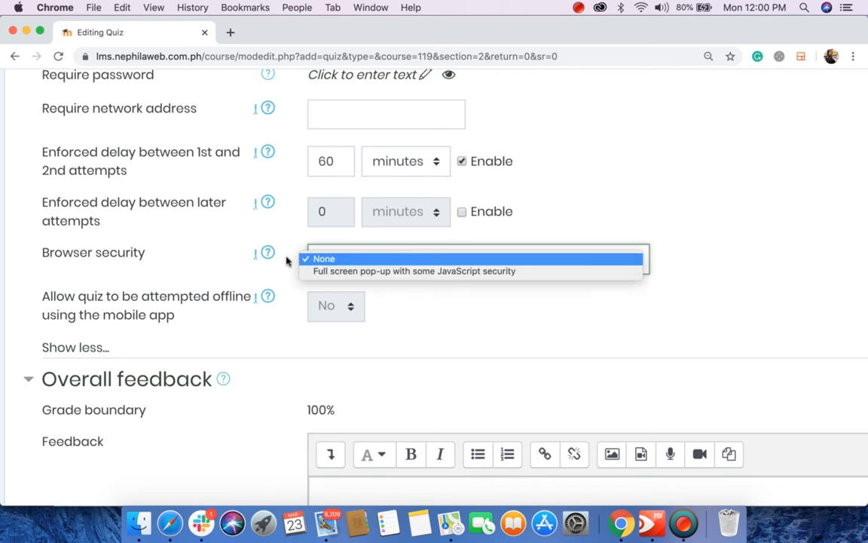
left_click(200, 261)
left_click(328, 258)
left_click(172, 269)
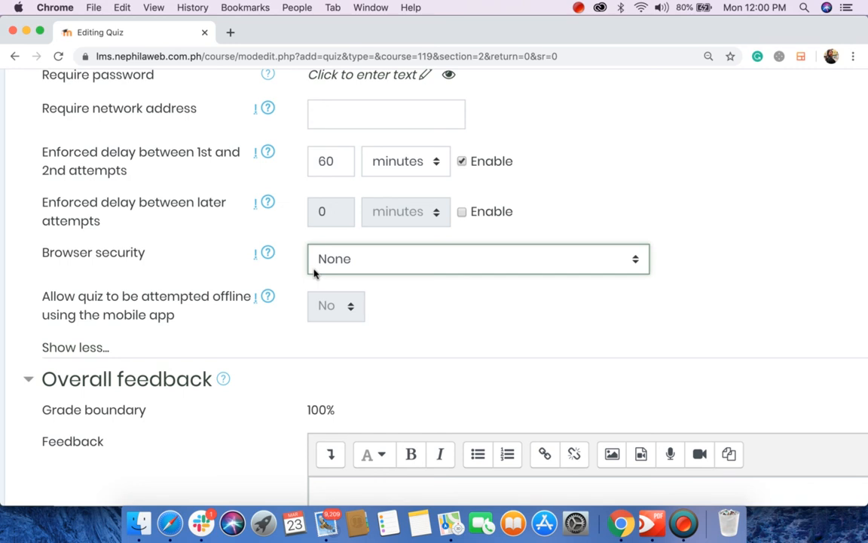
left_click(347, 284)
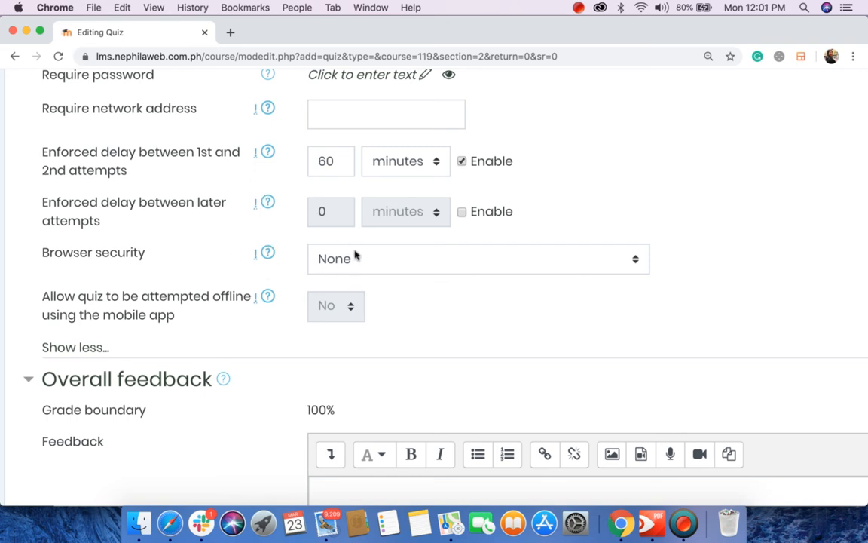
left_click(424, 263)
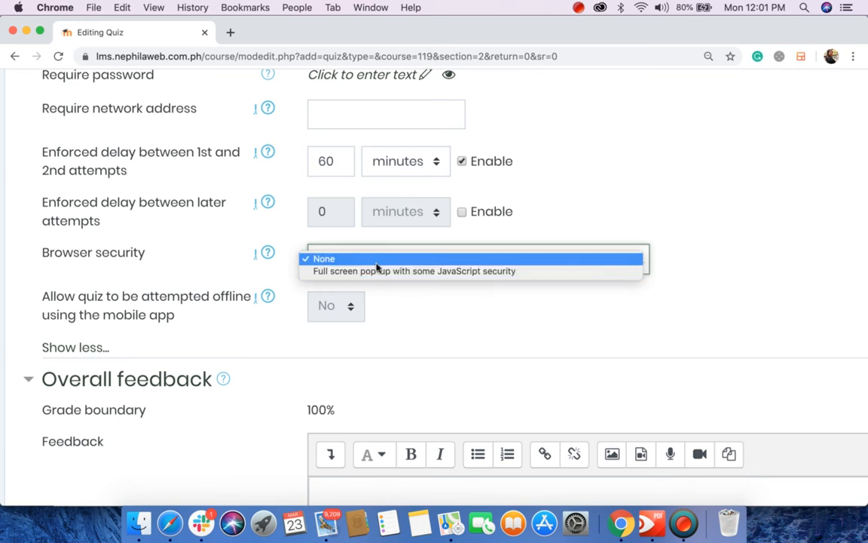
left_click(215, 309)
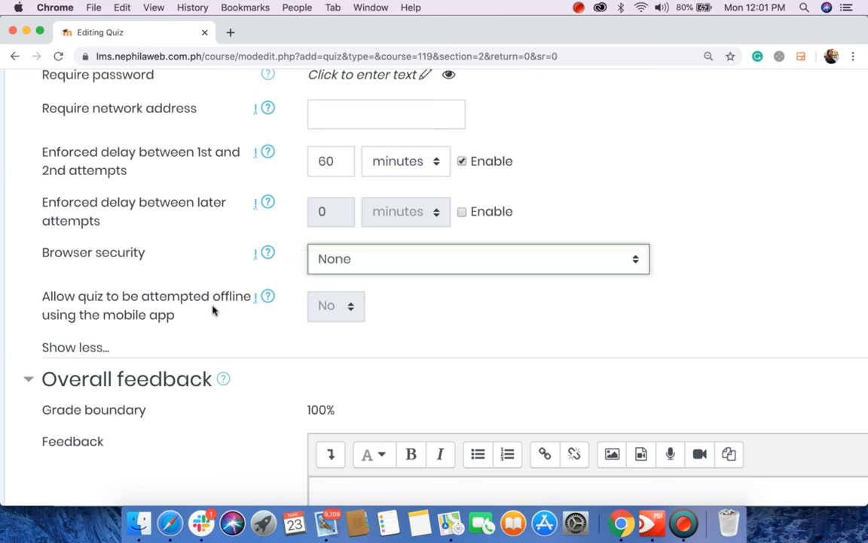
scroll(212, 310, "down", 1)
scroll(213, 310, "down", 1)
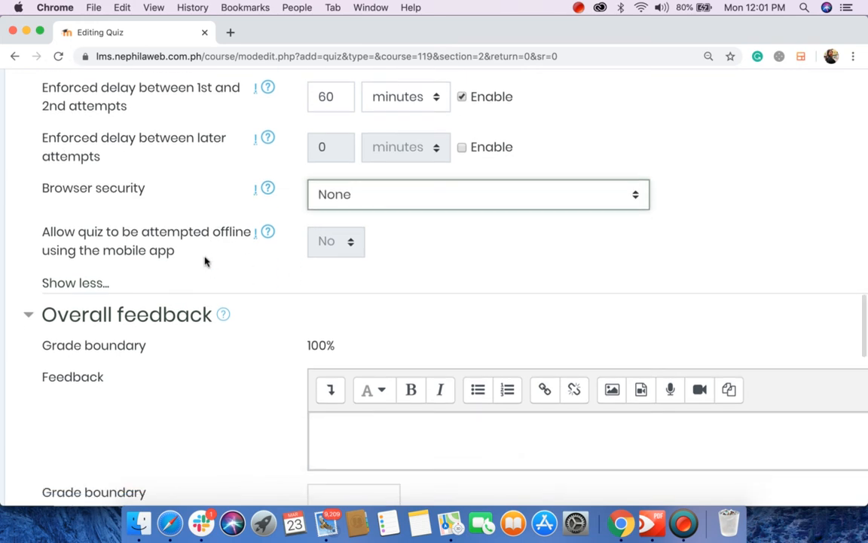
Step: Read the help explanation for allowing the quiz to be attempted offline using the mobile app
scroll(204, 262, "down", 2)
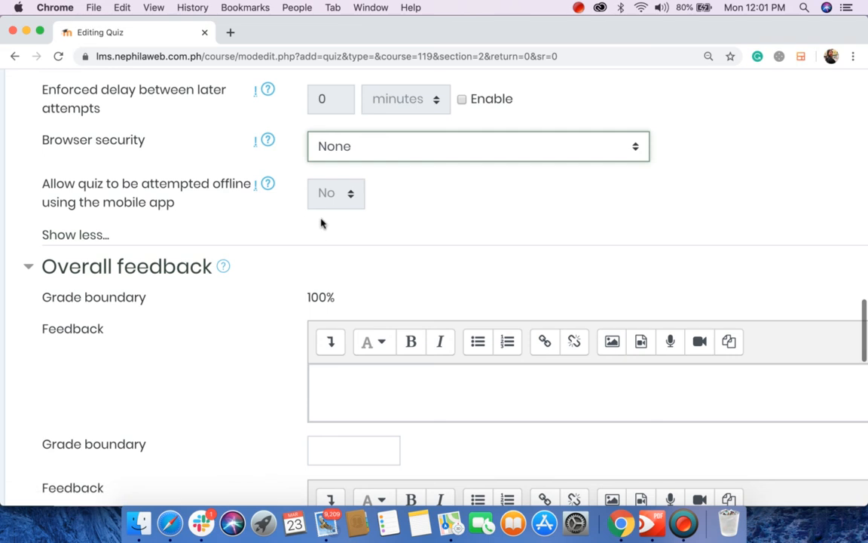
left_click(266, 187)
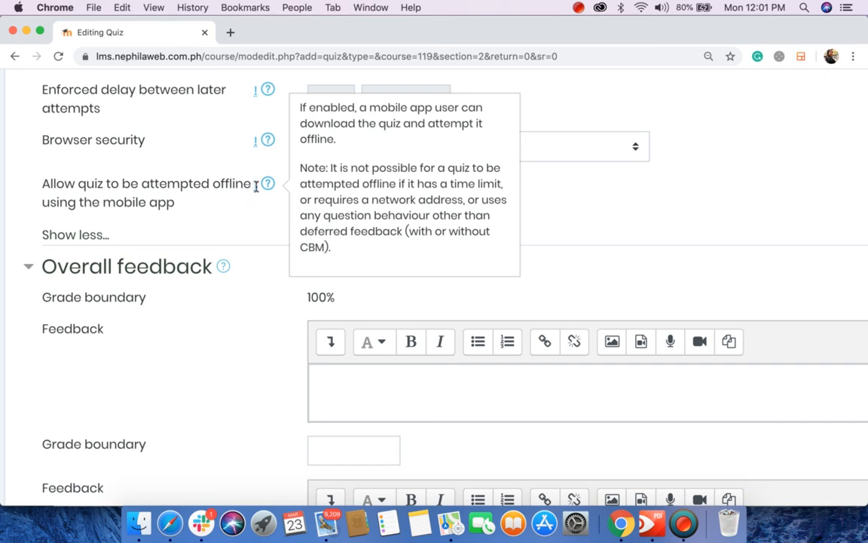
left_click(260, 211)
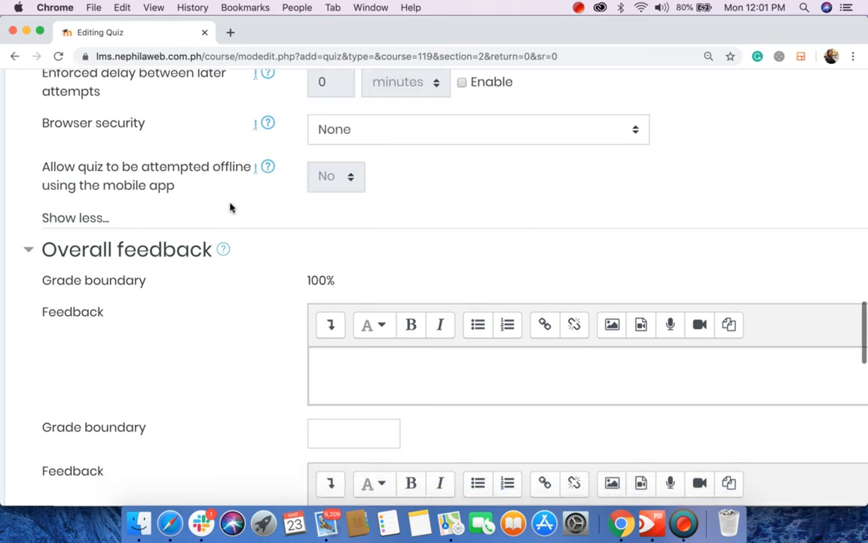
scroll(228, 207, "up", 3)
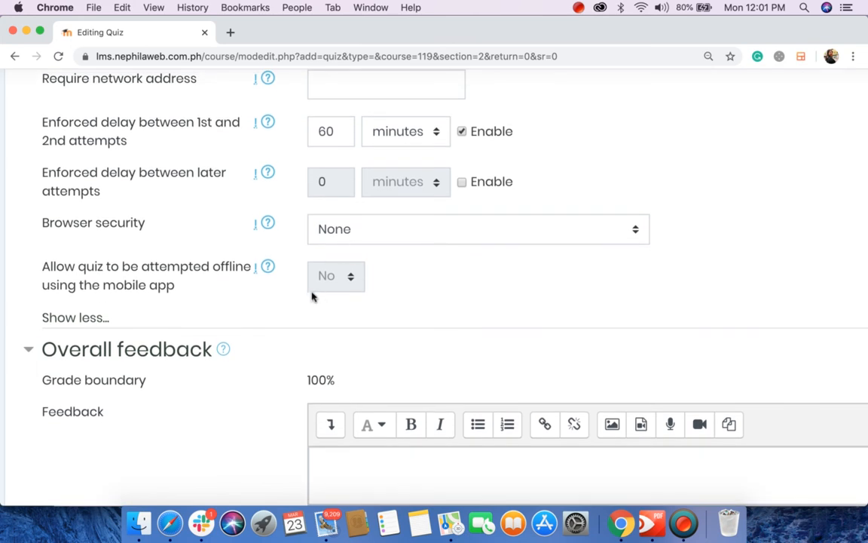
Step: Fill in the overall feedback with "Excellent" for grades down to a 90% boundary and "Very good" for grades below it
scroll(296, 313, "down", 5)
scroll(296, 313, "down", 2)
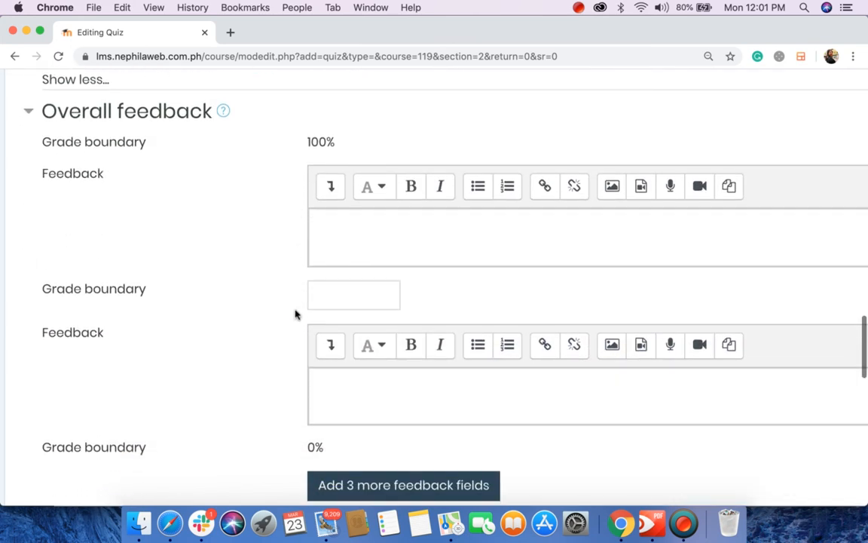
left_click(362, 209)
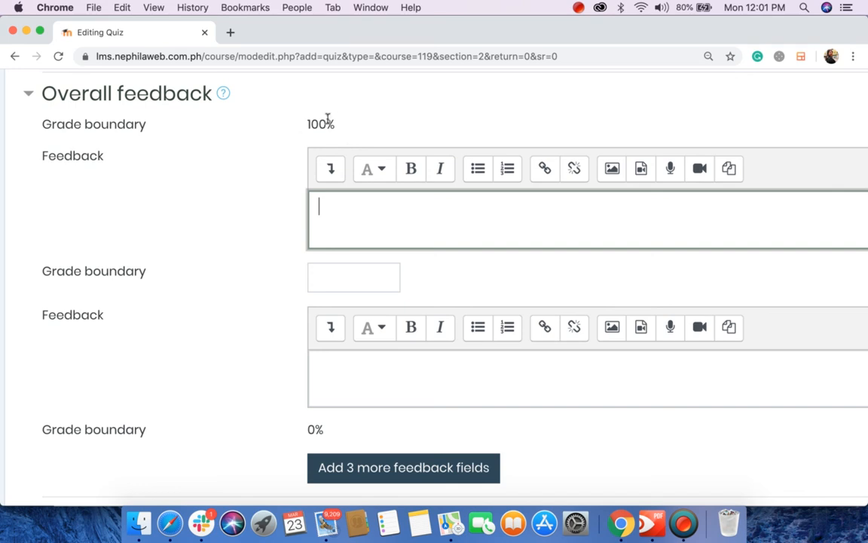
type("Excellent")
left_click(351, 278)
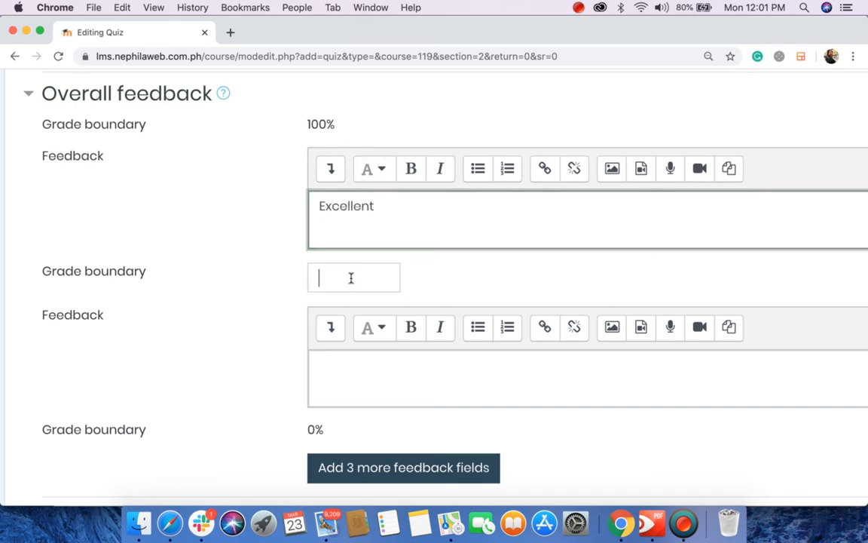
type("90")
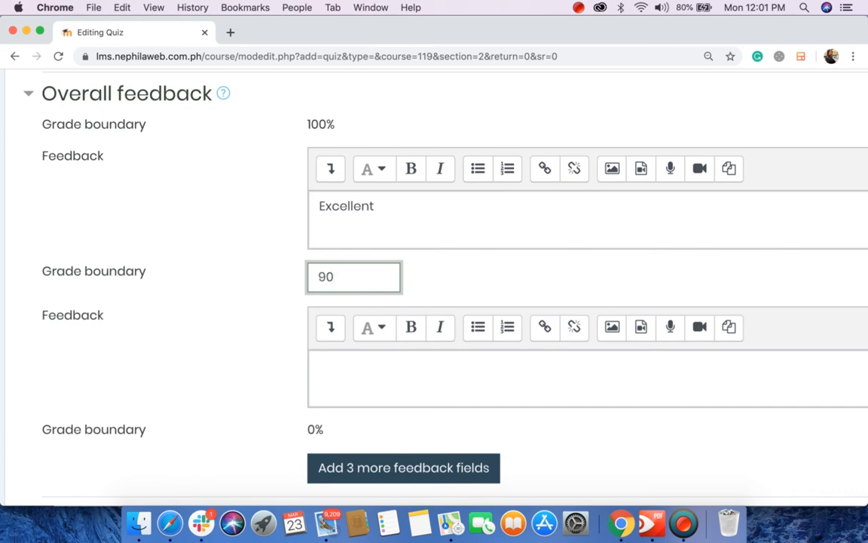
left_click(366, 376)
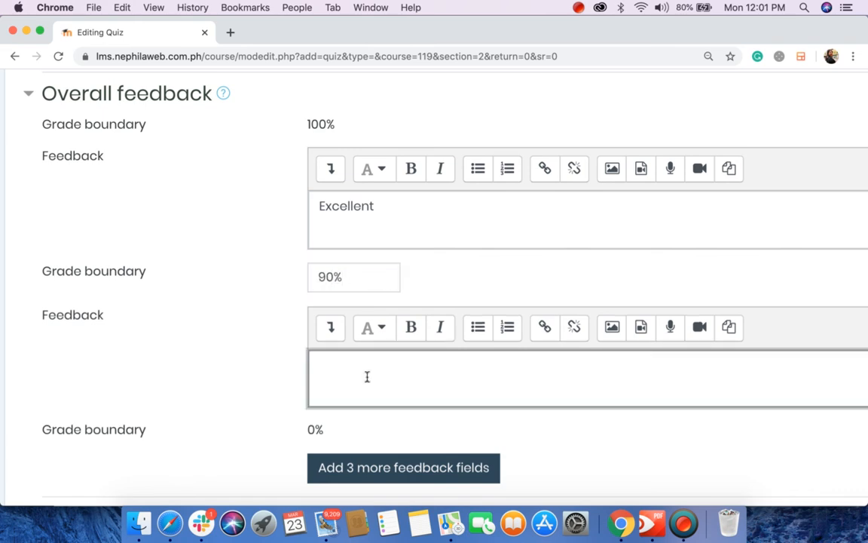
type("Very good")
Step: Set completion tracking to "Show activity as complete when conditions are met" and require students to receive a grade
scroll(352, 419, "down", 8)
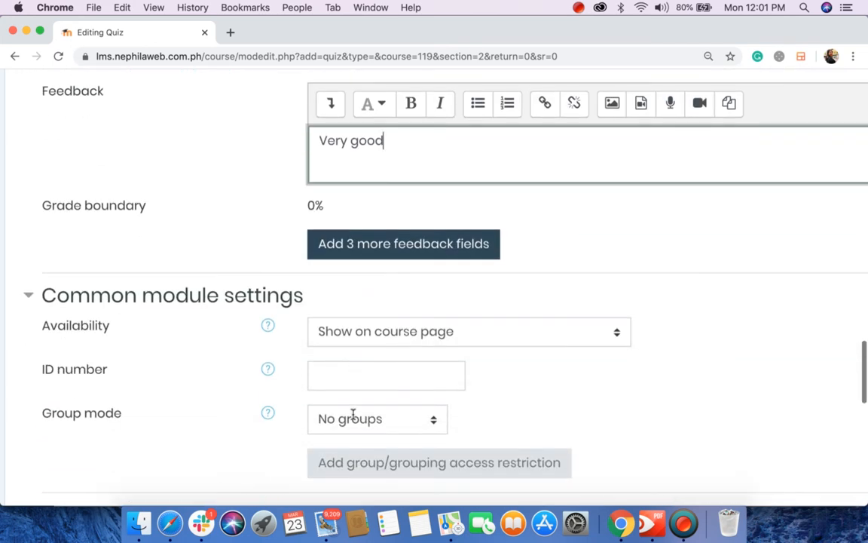
scroll(353, 419, "down", 10)
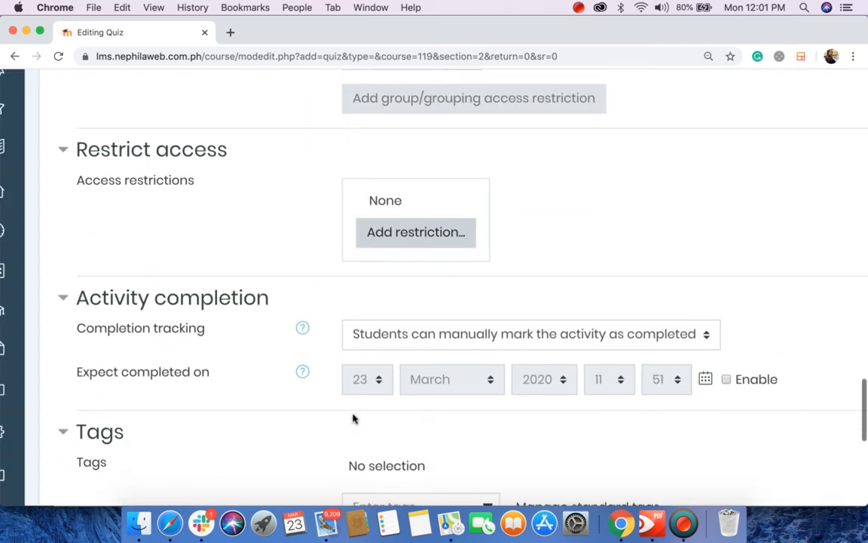
scroll(353, 419, "down", 3)
left_click(471, 155)
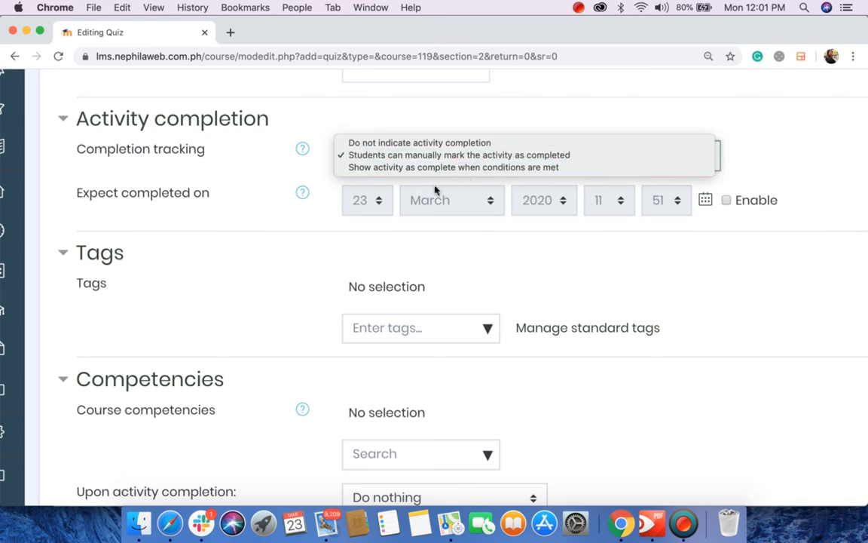
left_click(401, 168)
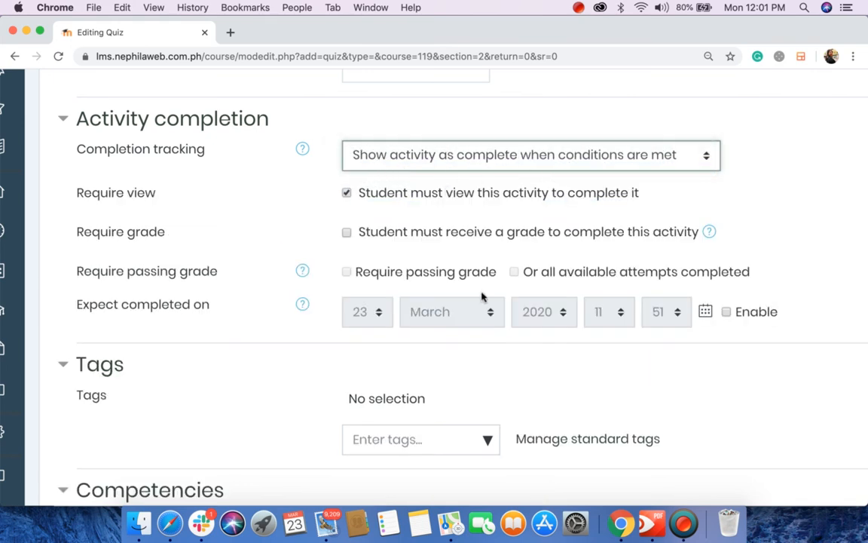
scroll(481, 296, "down", 2)
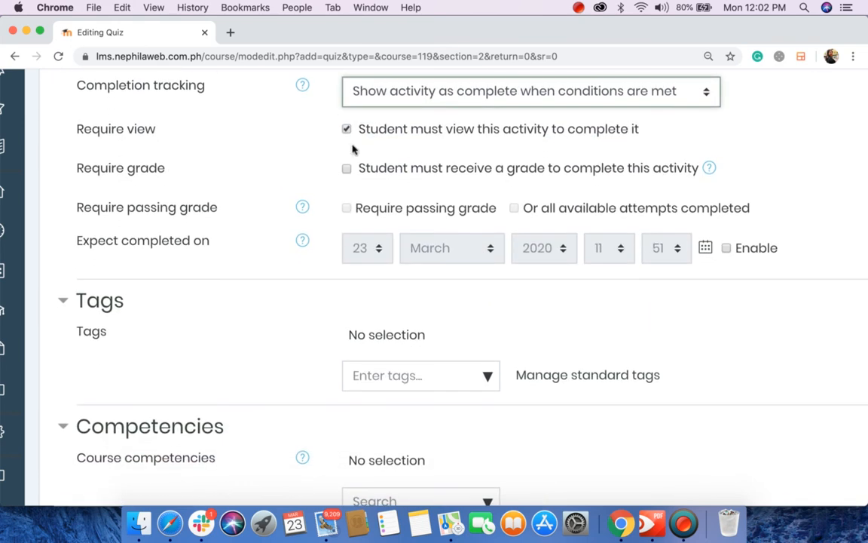
left_click(347, 169)
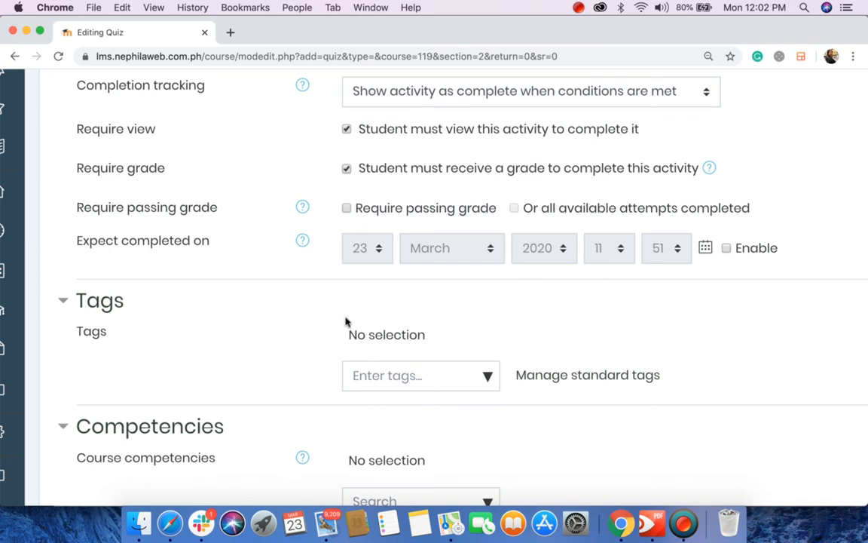
Step: Save the quiz and return to the course, and open Quiz 3 from Topic 2
scroll(343, 325, "down", 10)
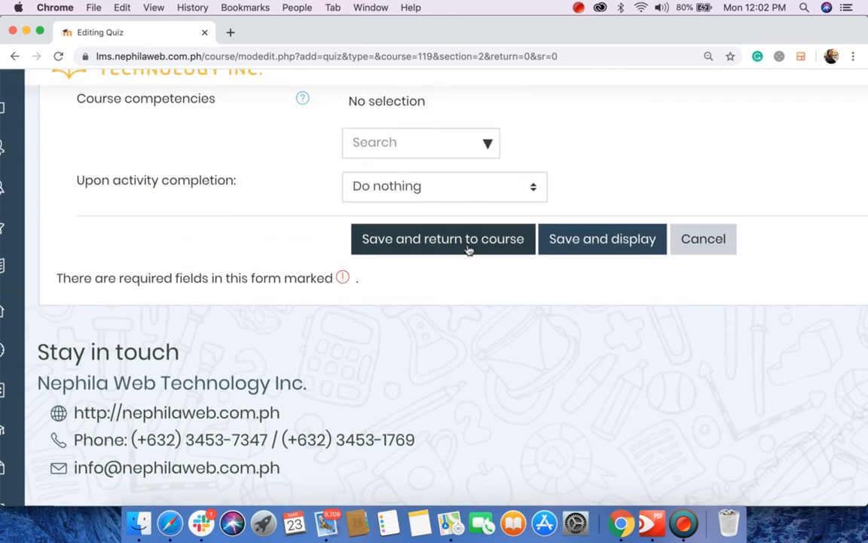
left_click(468, 250)
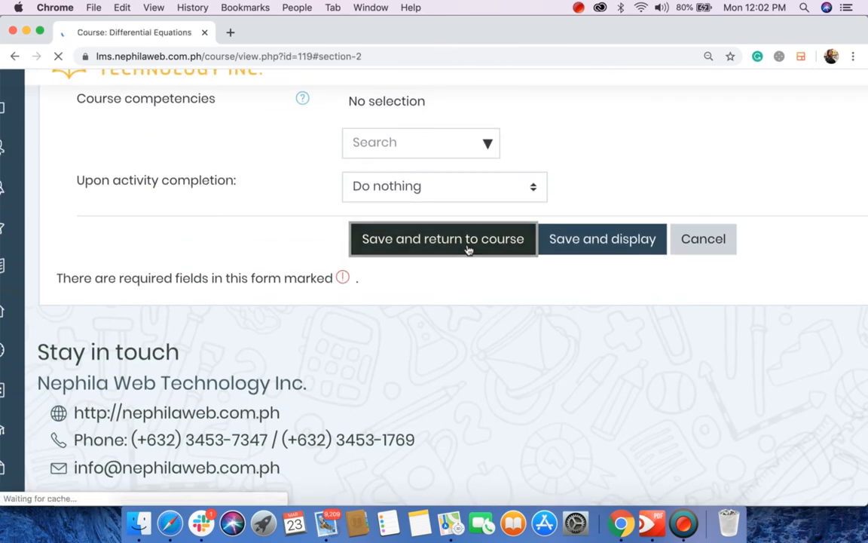
scroll(407, 323, "down", 3)
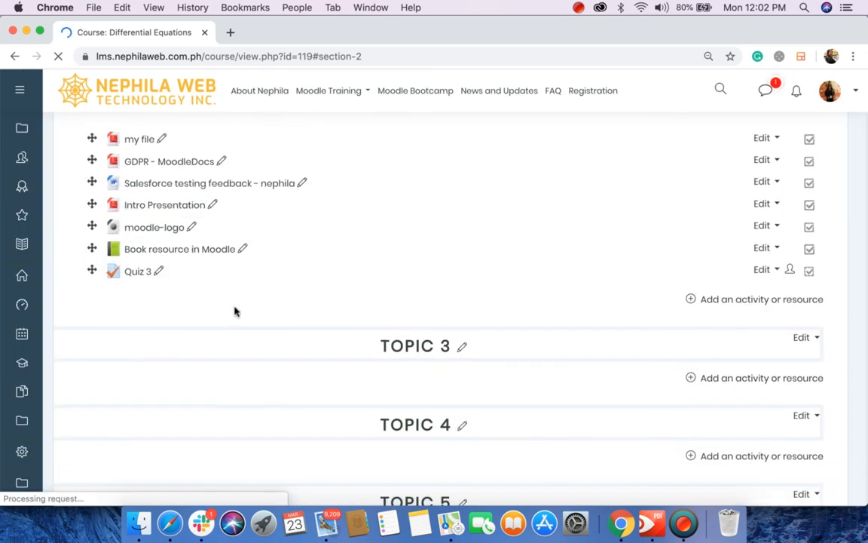
left_click(137, 380)
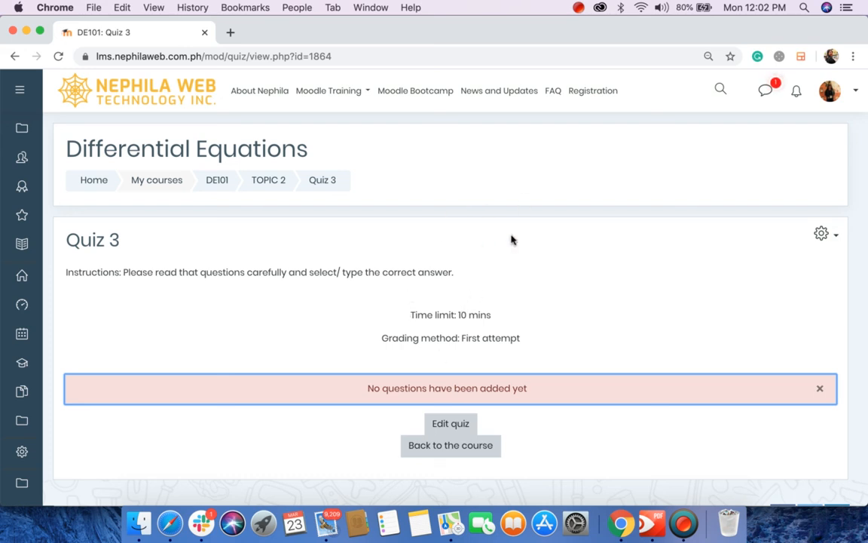
left_click(579, 8)
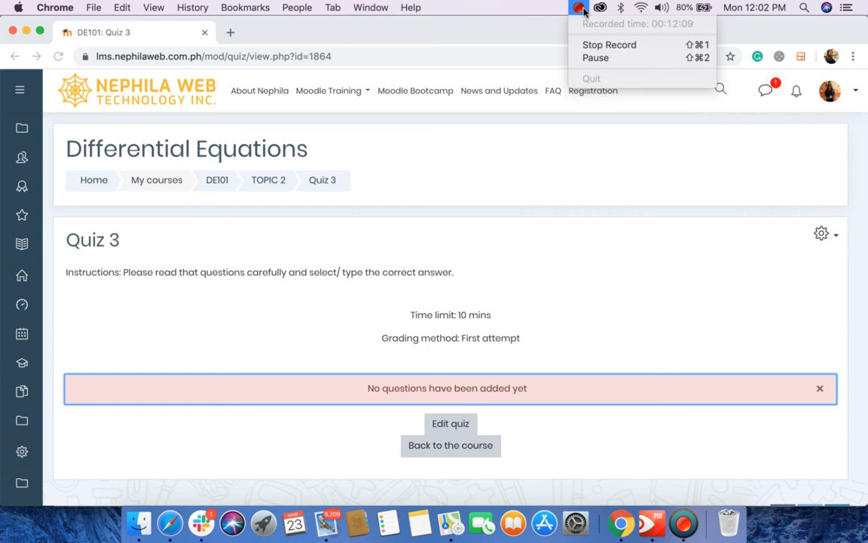